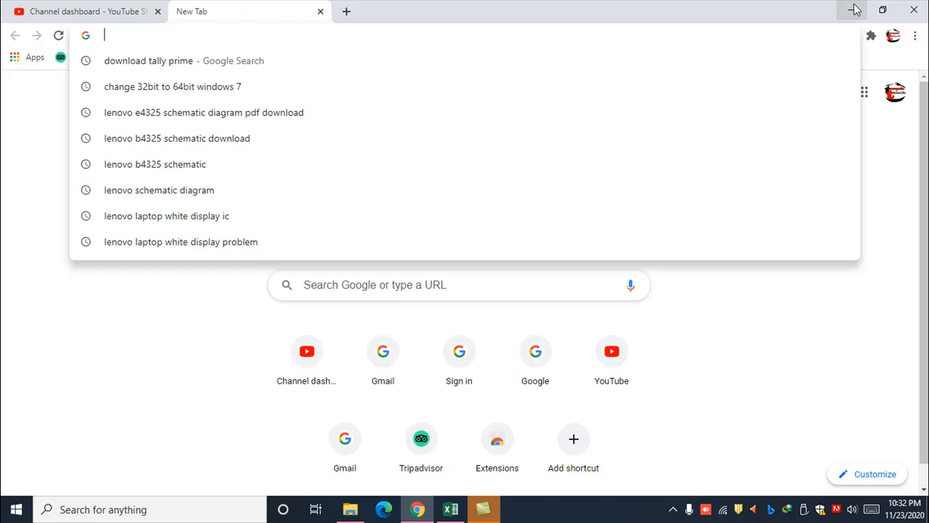
# Check the computer's system type in the system properties opened from This PC on the desktop.
pyautogui.click(851, 10)
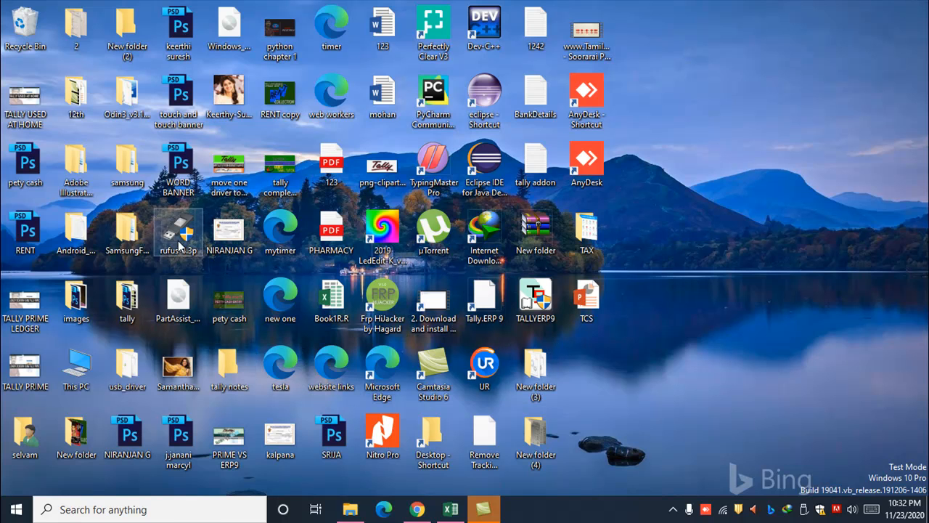
pyautogui.rightClick(82, 361)
pyautogui.click(120, 351)
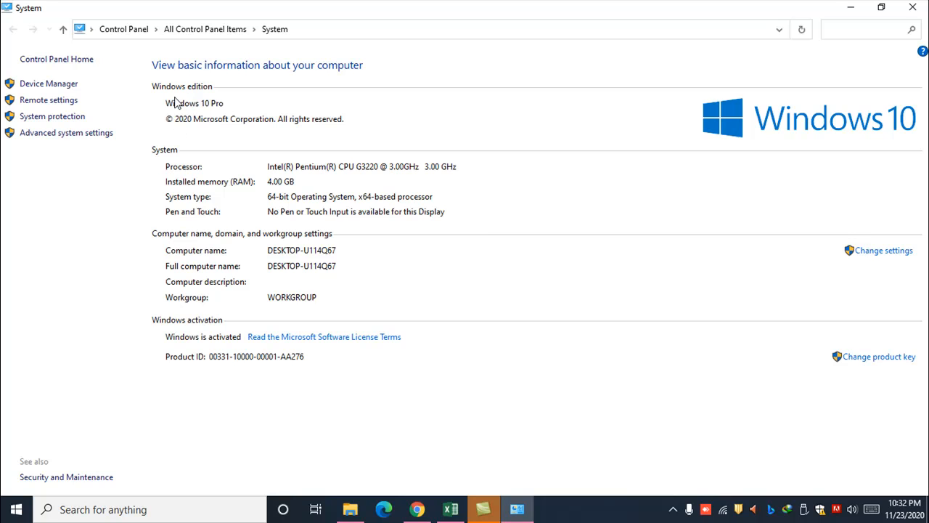
pyautogui.click(912, 7)
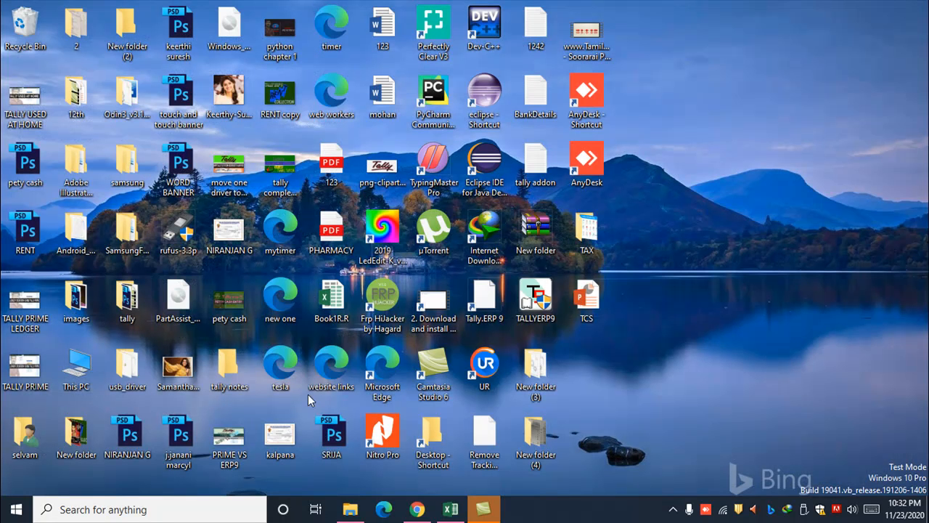
# Switch to File Explorer and check the Windows edition and system type through the properties of This PC.
pyautogui.moveTo(347, 514)
pyautogui.press('super+e')
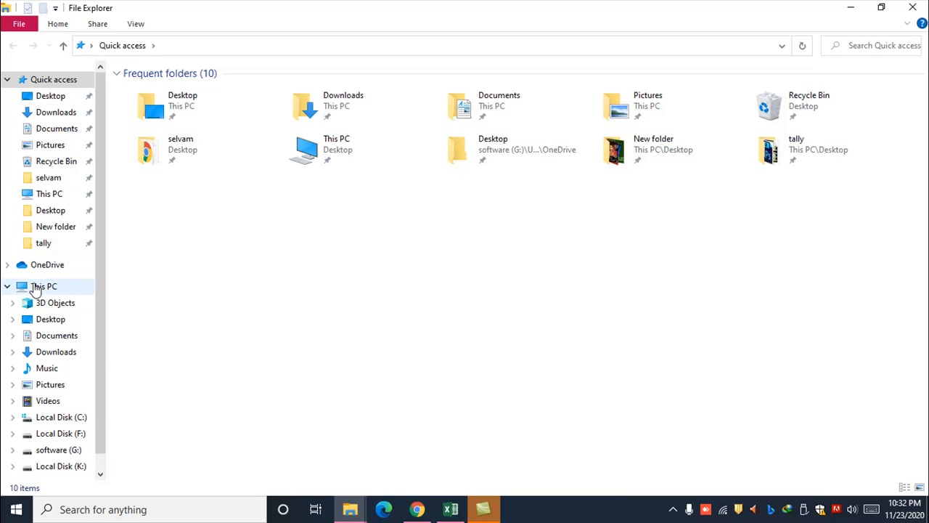
pyautogui.rightClick(34, 287)
pyautogui.click(81, 462)
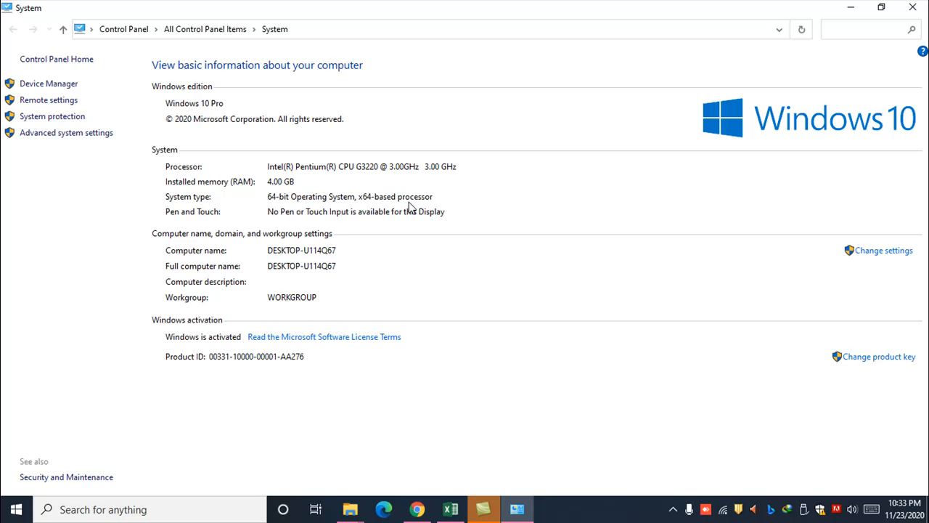
pyautogui.click(913, 7)
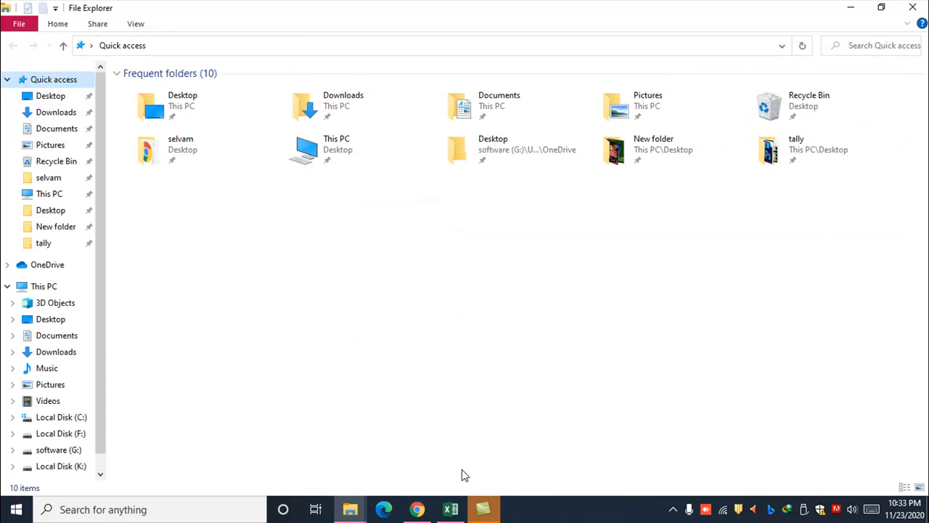
# Switch to Chrome, search Google for "download tally prime" and open the tallysolutions.com download page.
pyautogui.moveTo(419, 510)
pyautogui.click(417, 463)
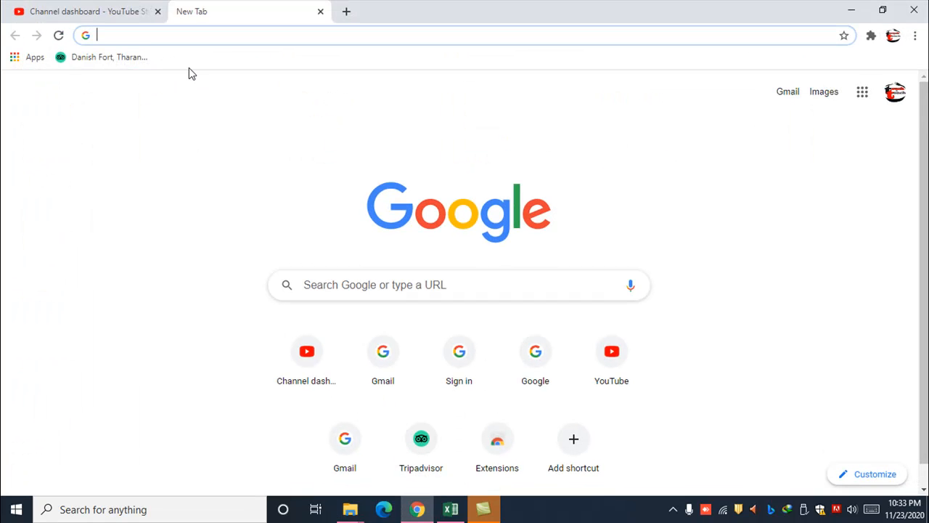
pyautogui.write('downloa')
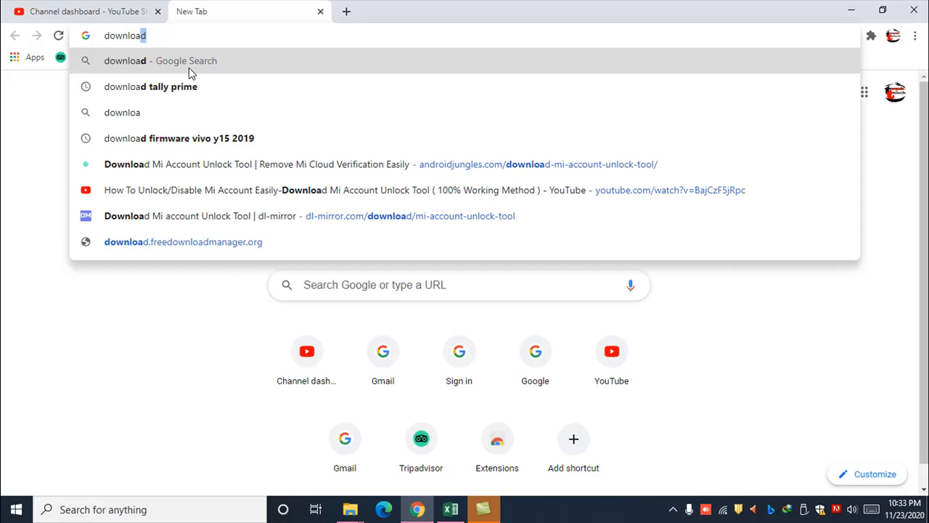
pyautogui.write('d tally pri')
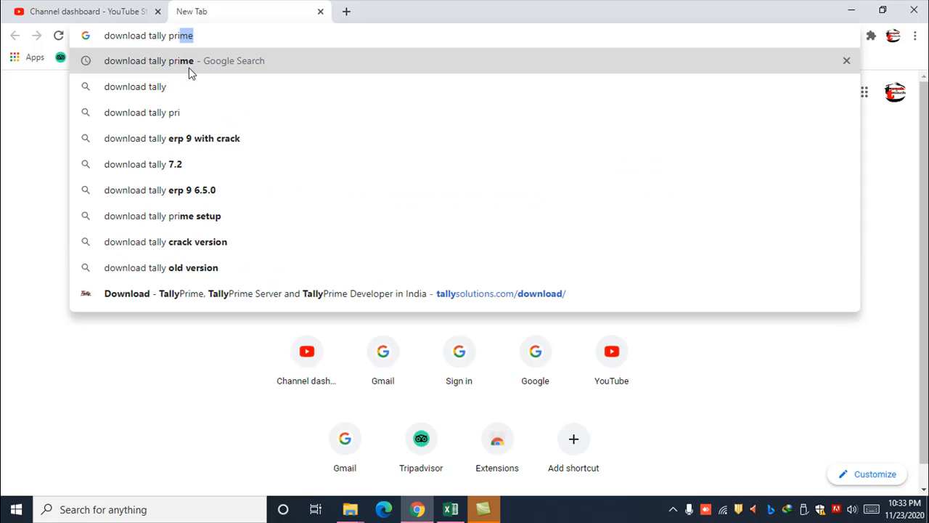
pyautogui.press('Return')
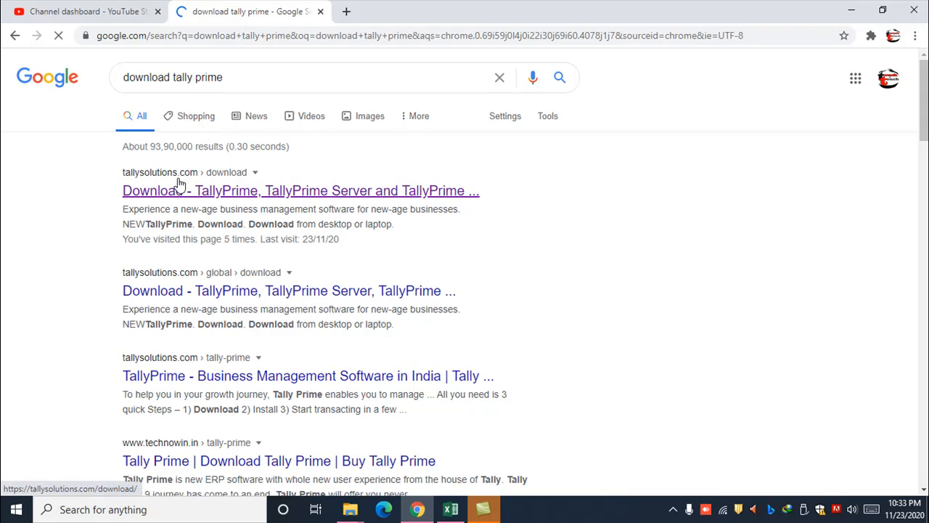
pyautogui.click(249, 191)
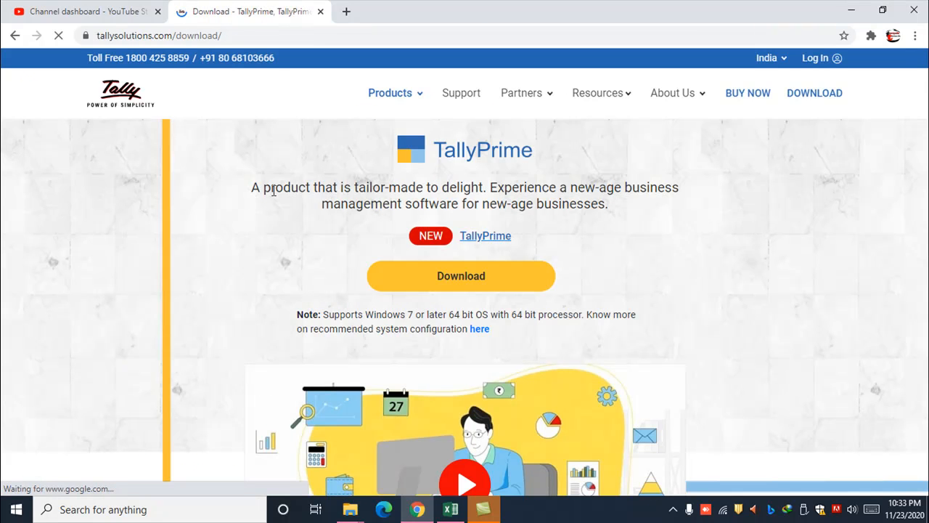
# Examine the download page for TallyPrime's supported operating systems and the other products offered.
pyautogui.scroll(-1, 283, 199)
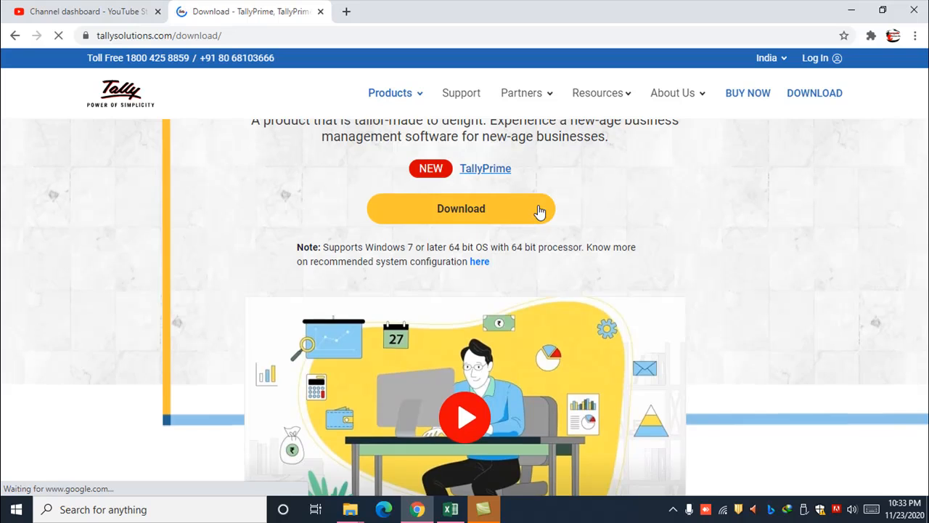
pyautogui.scroll(1, 508, 203)
pyautogui.scroll(-1, 386, 200)
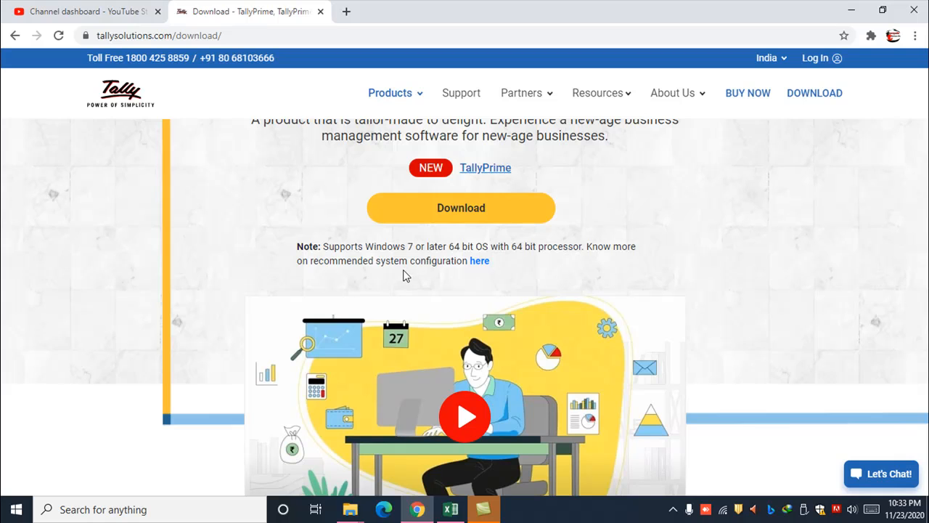
pyautogui.scroll(-1, 403, 269)
pyautogui.scroll(2, 421, 267)
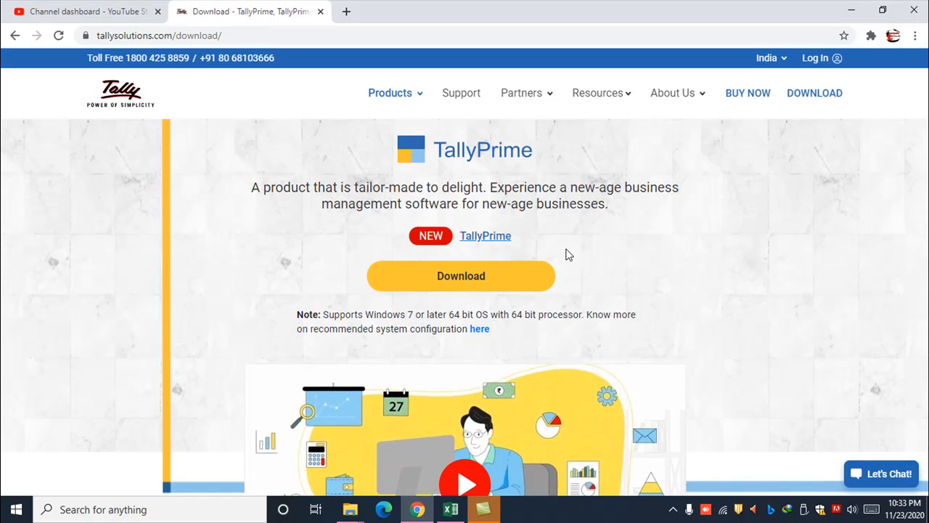
pyautogui.scroll(-2, 567, 254)
pyautogui.scroll(-3, 567, 253)
pyautogui.scroll(5, 567, 252)
pyautogui.scroll(-5, 553, 311)
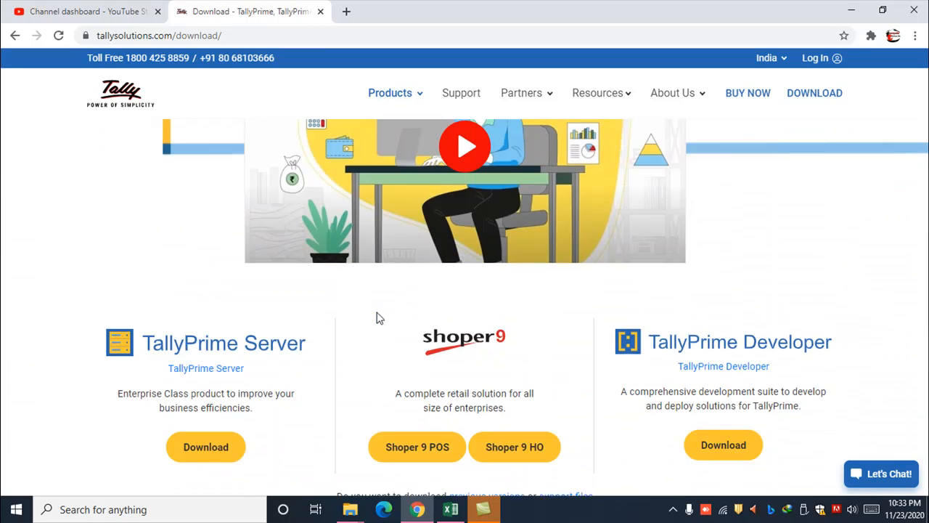
pyautogui.scroll(5, 361, 322)
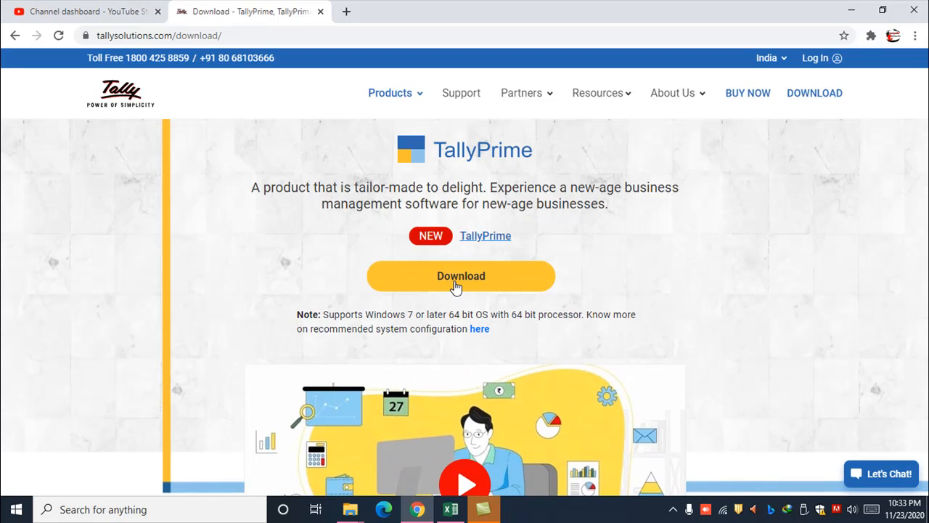
# Try to download the TallyPrime setup file and cancel the duplicate download.
pyautogui.click(457, 286)
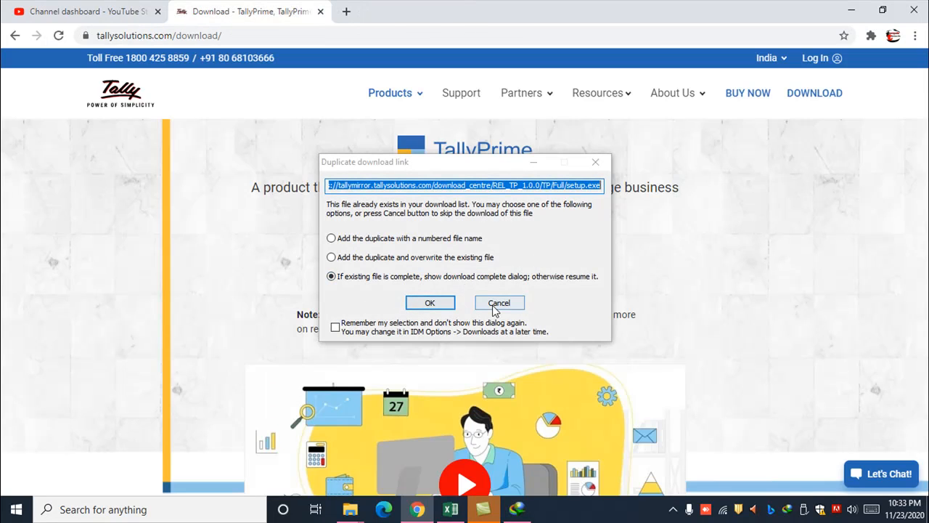
pyautogui.click(494, 305)
pyautogui.scroll(-5, 326, 315)
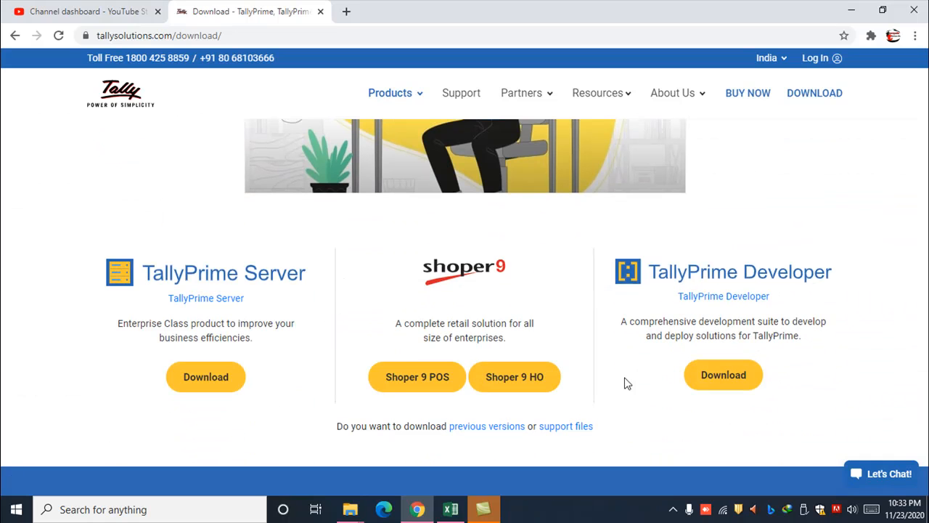
# Switch to Internet Download Manager and open the folder containing the already downloaded setup.exe.
pyautogui.click(789, 511)
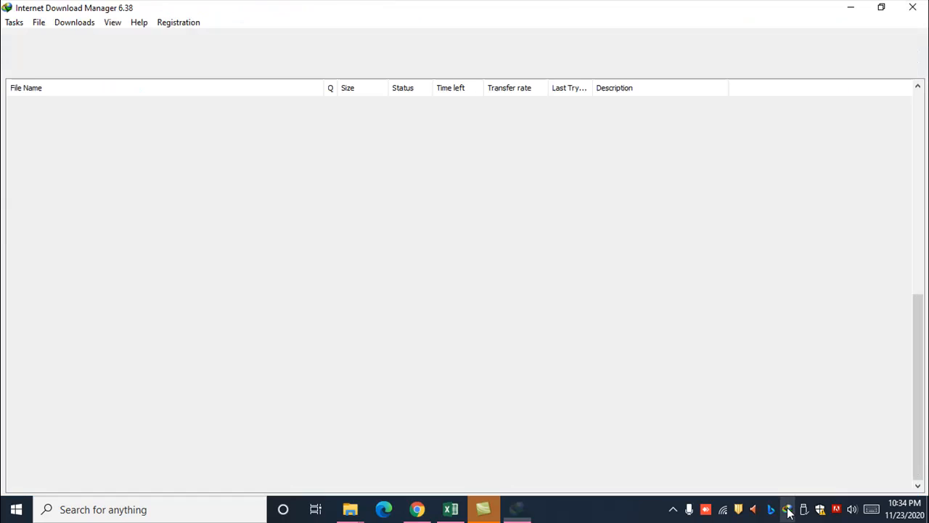
pyautogui.click(57, 359)
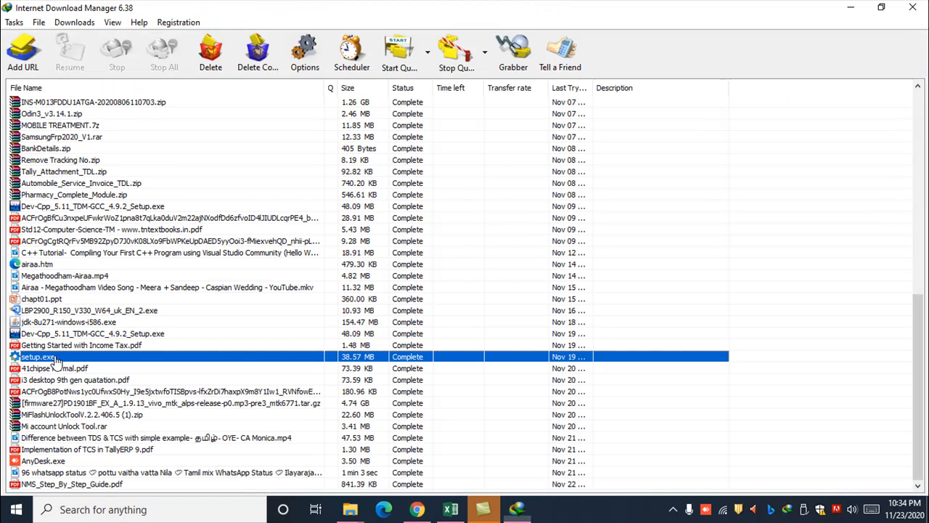
pyautogui.rightClick(56, 357)
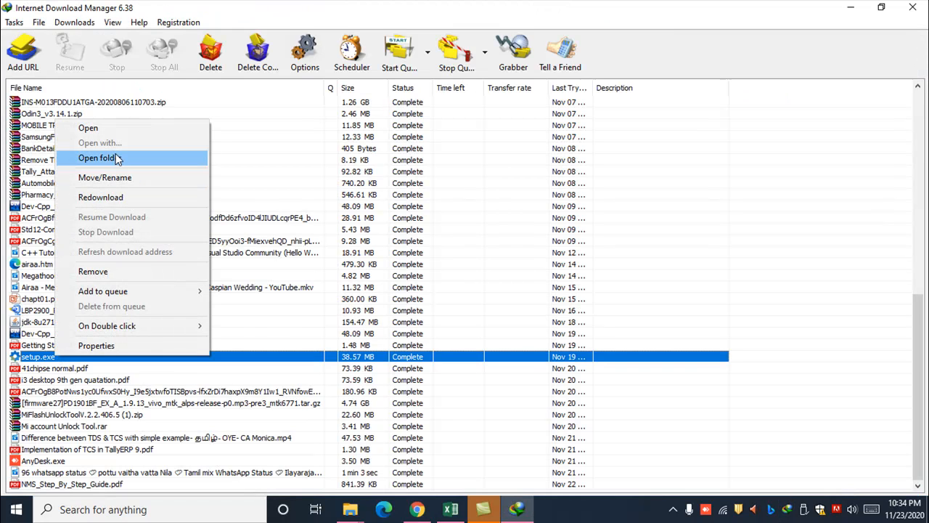
pyautogui.click(117, 158)
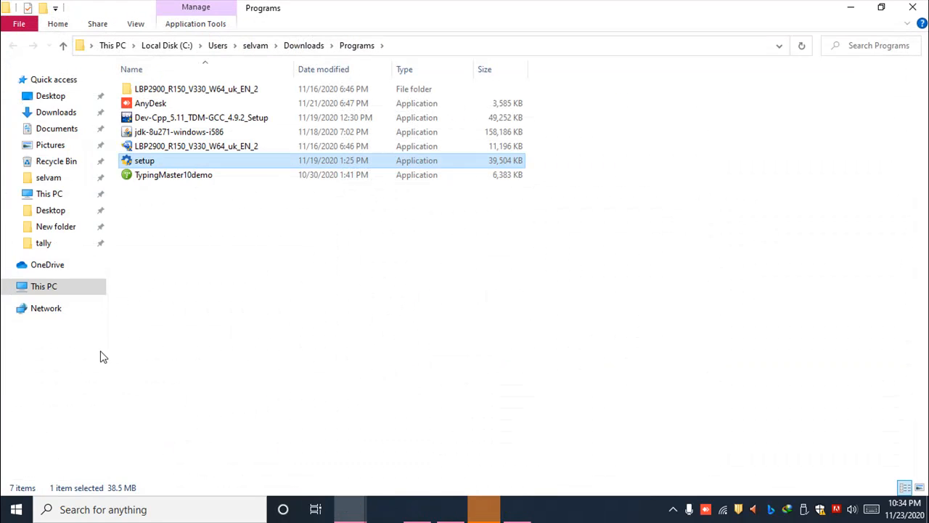
# Run the downloaded setup application to start the TallyPrime Setup Manager.
pyautogui.doubleClick(172, 163)
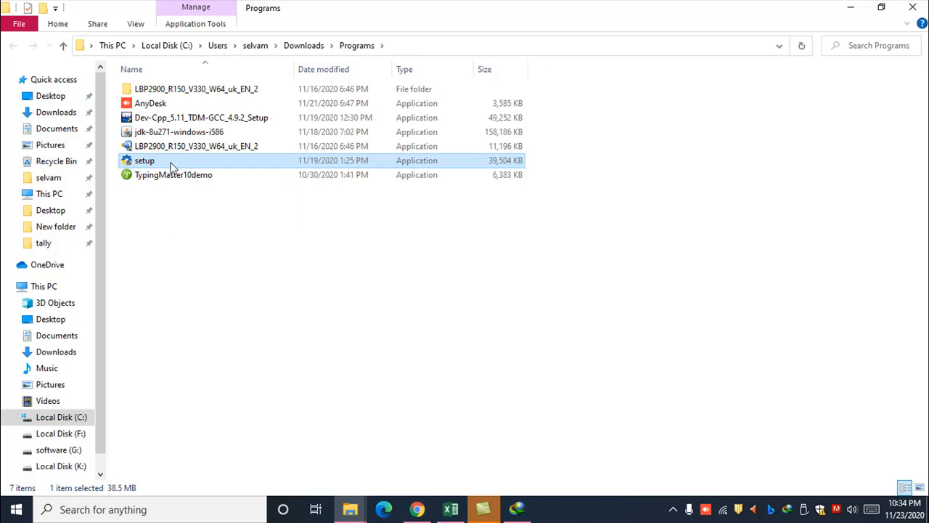
pyautogui.rightClick(170, 162)
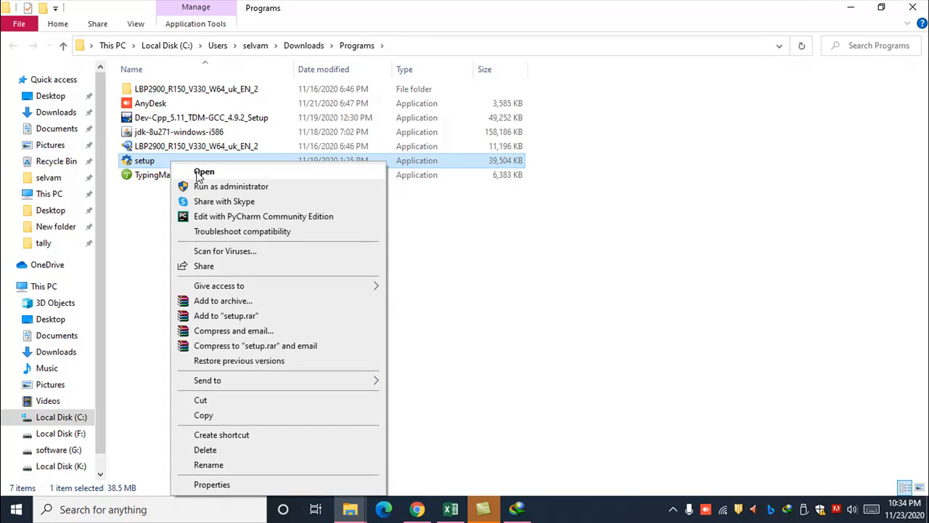
pyautogui.click(198, 173)
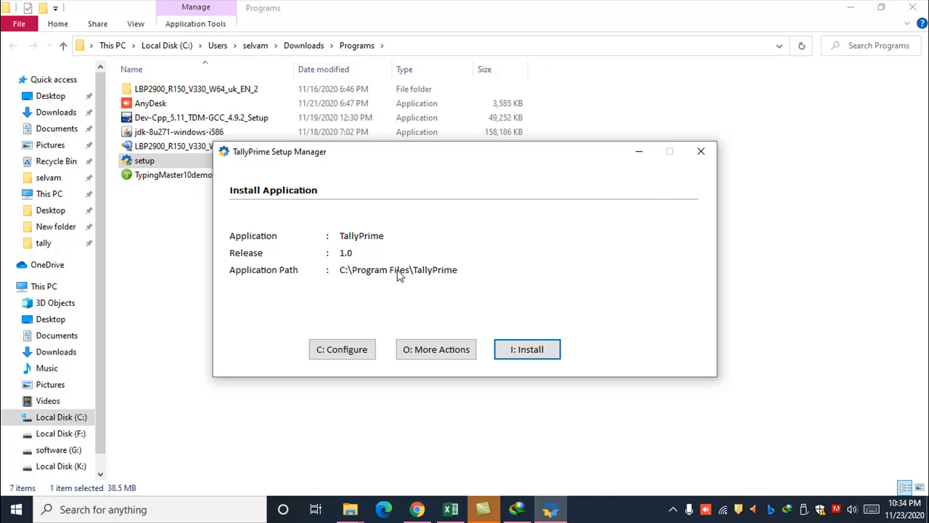
# Browse from This PC through Local Disk (C:) to Local Disk (K:).
pyautogui.click(48, 291)
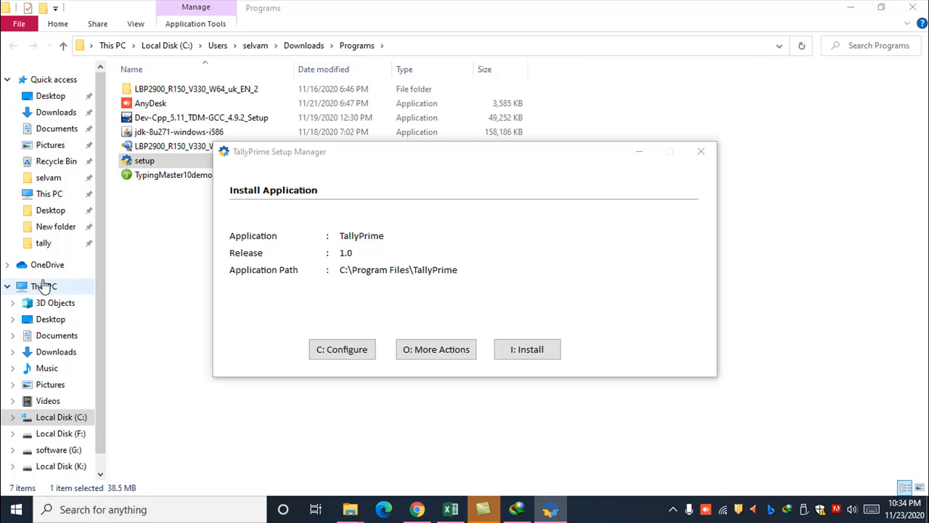
pyautogui.doubleClick(239, 196)
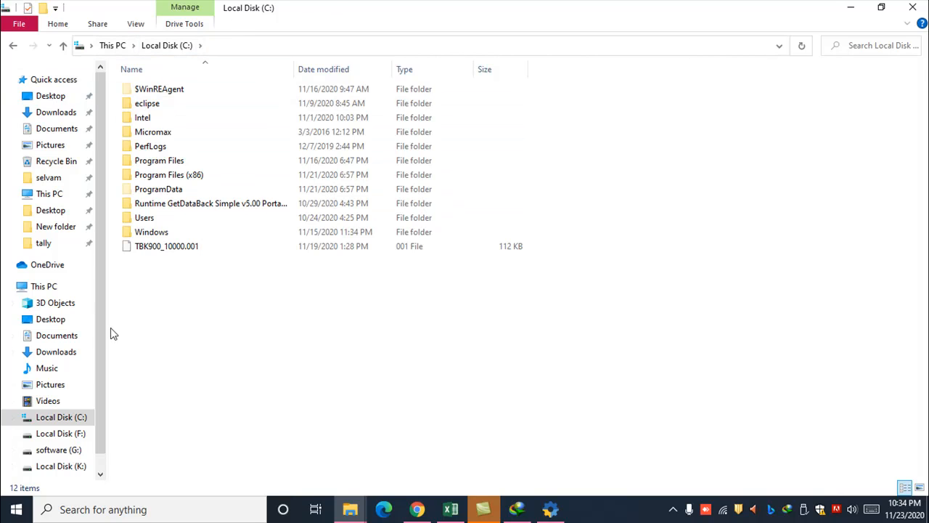
pyautogui.scroll(-1, 100, 374)
pyautogui.click(72, 440)
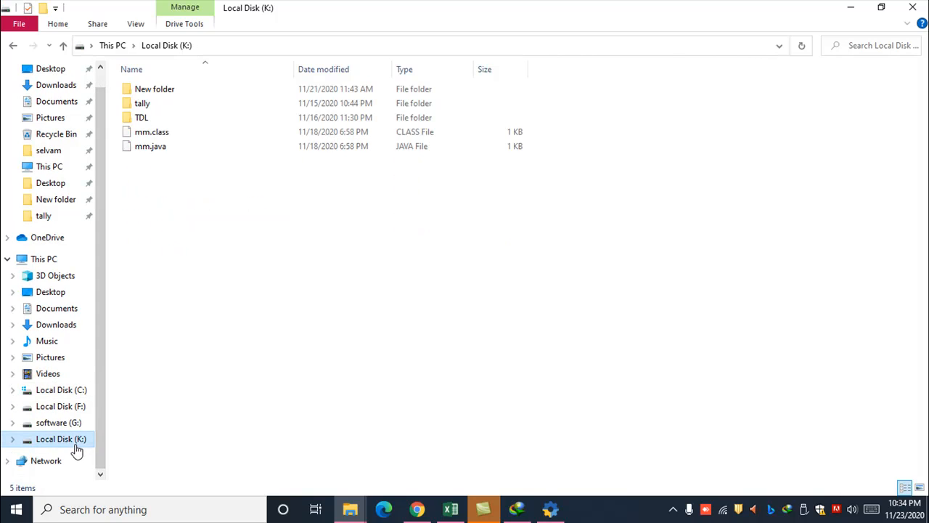
# Create a folder named "tally prime" on Local Disk (K:), open it, and close the folder window.
pyautogui.rightClick(203, 195)
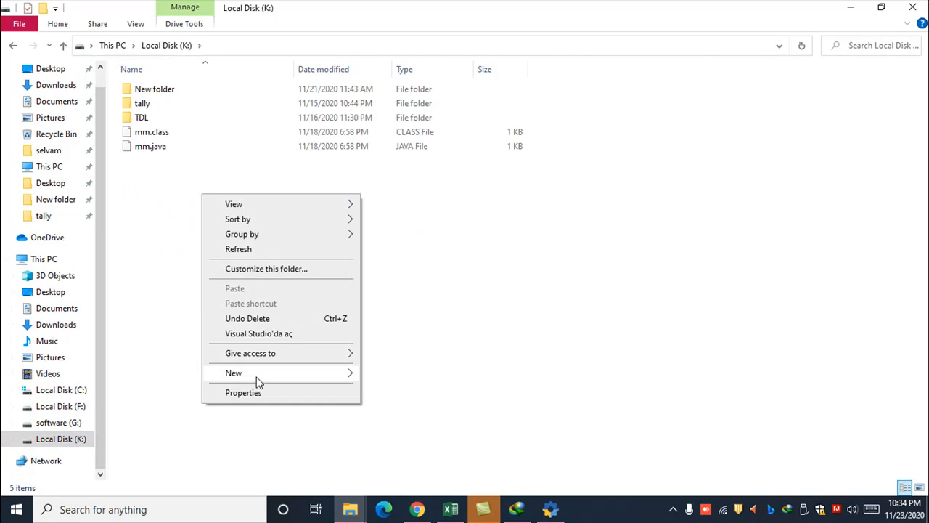
pyautogui.moveTo(299, 378)
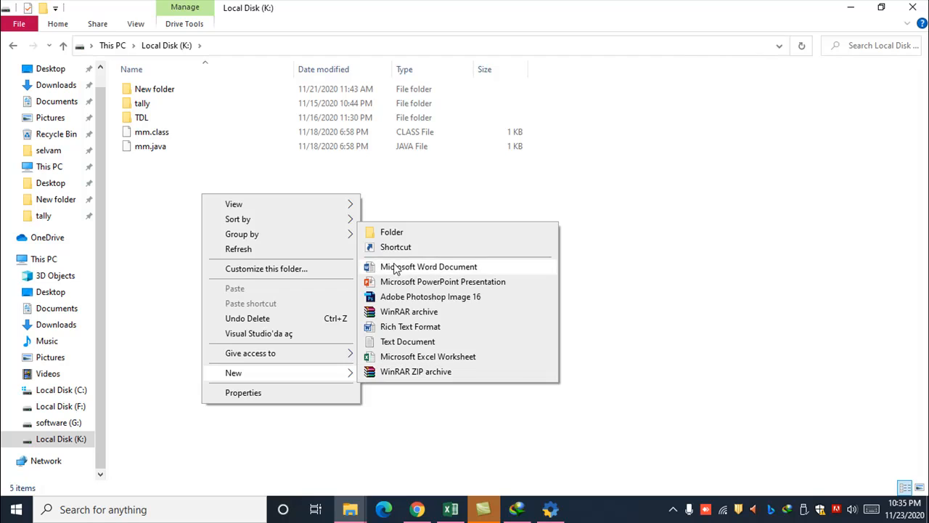
pyautogui.rightClick(384, 182)
pyautogui.moveTo(448, 360)
pyautogui.click(573, 362)
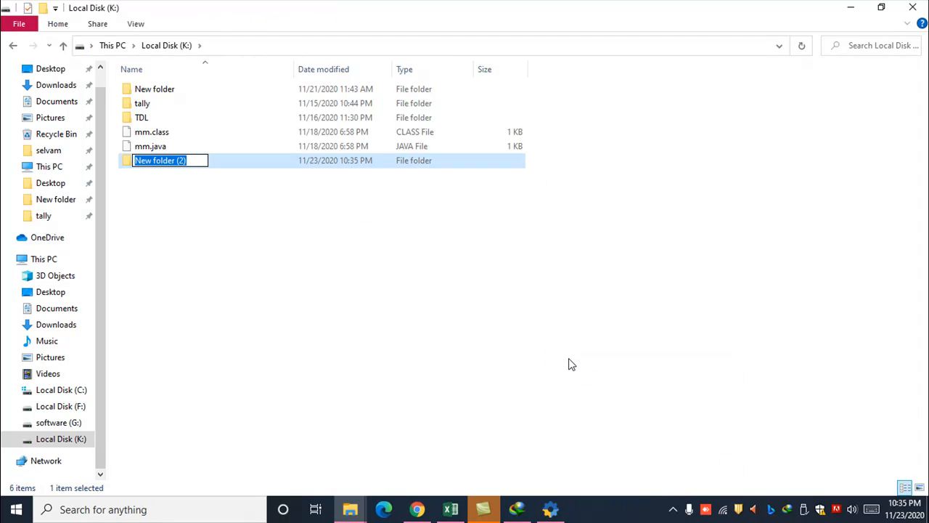
pyautogui.write('tally prime')
pyautogui.press('Return')
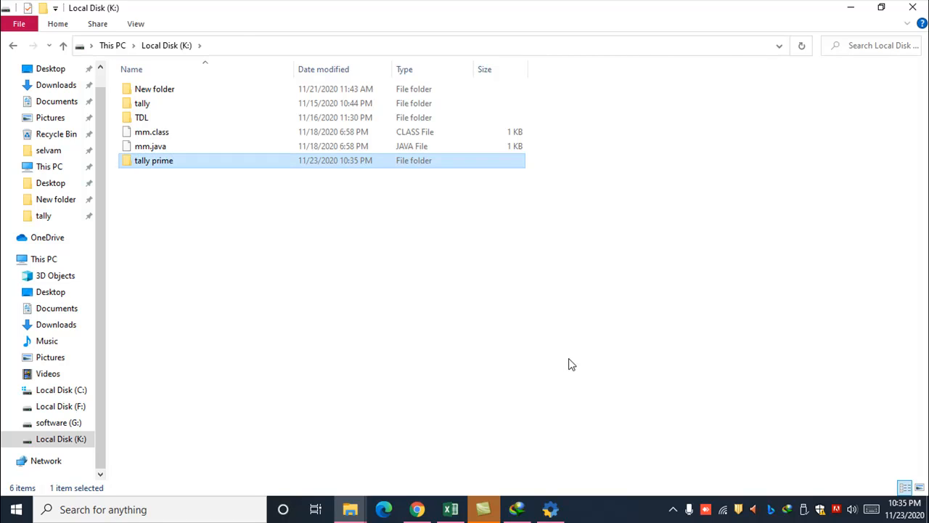
pyautogui.press('Return')
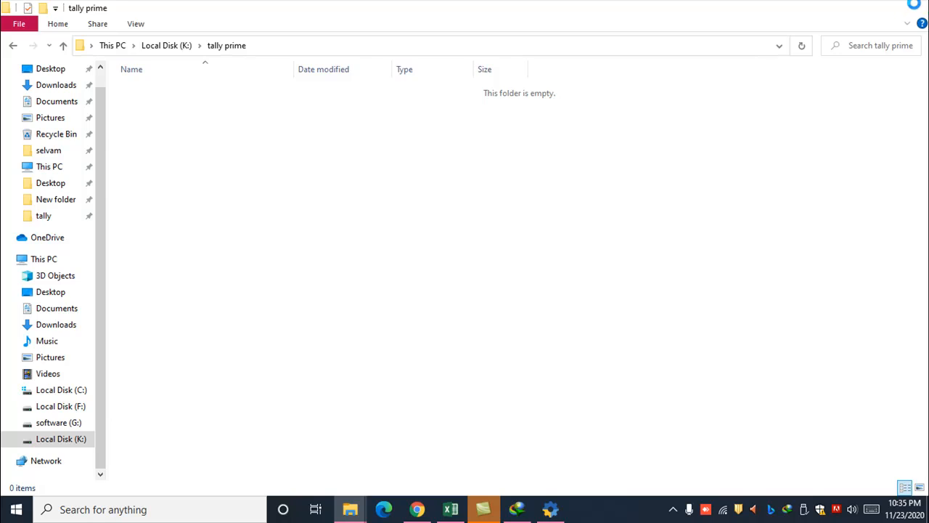
pyautogui.click(915, 8)
# Set the application path to the "tally prime" folder on Local Disk (K:) and close the list of configurations.
pyautogui.click(359, 351)
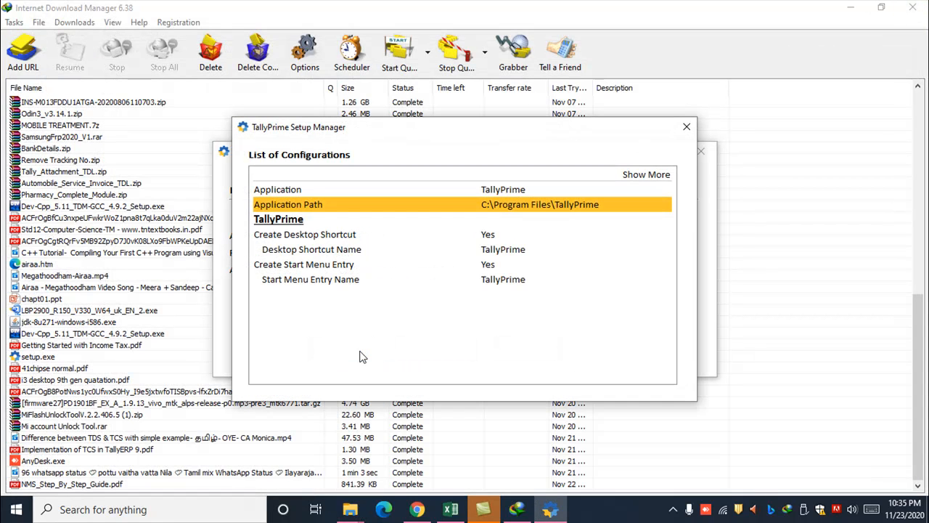
pyautogui.click(428, 206)
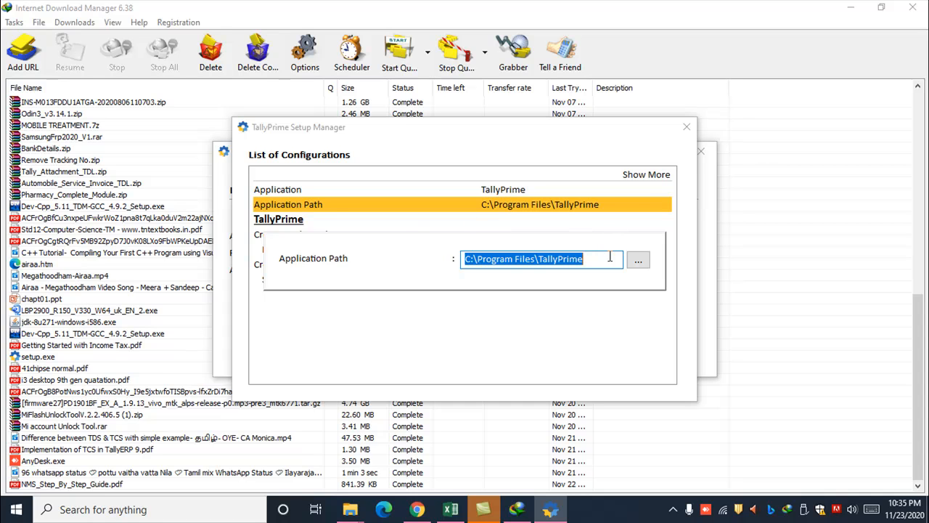
pyautogui.click(637, 260)
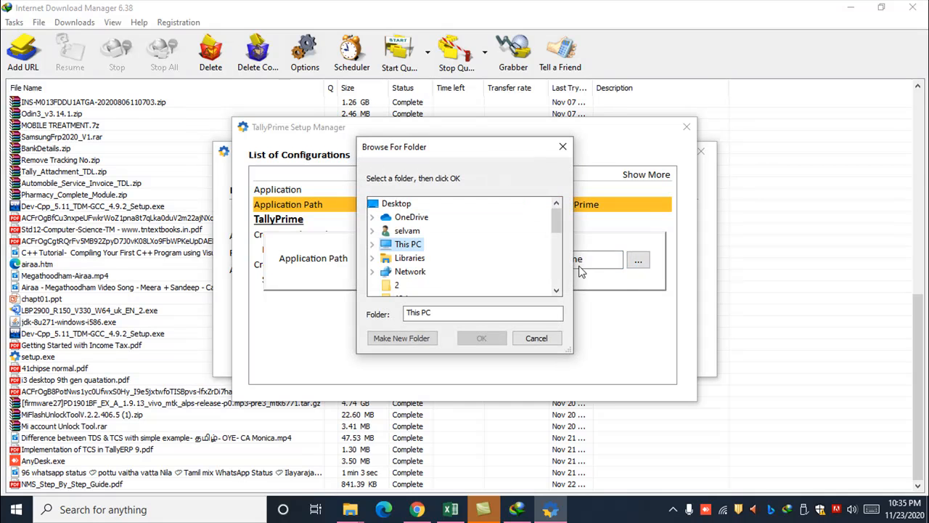
pyautogui.scroll(-4, 428, 240)
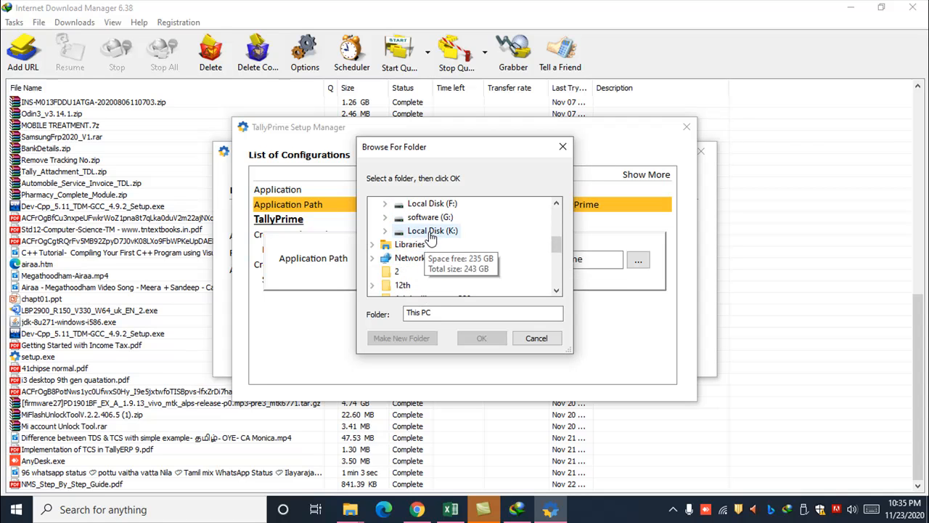
pyautogui.click(430, 231)
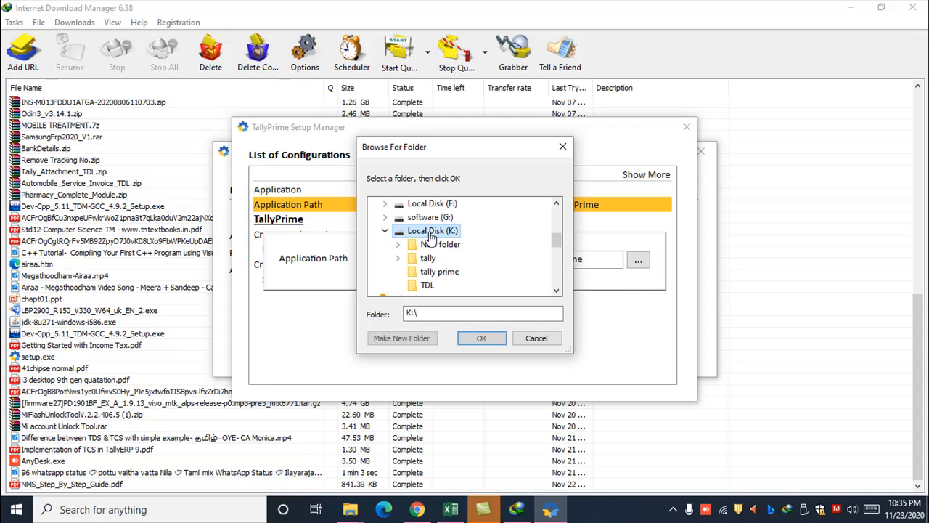
pyautogui.click(438, 272)
pyautogui.click(479, 337)
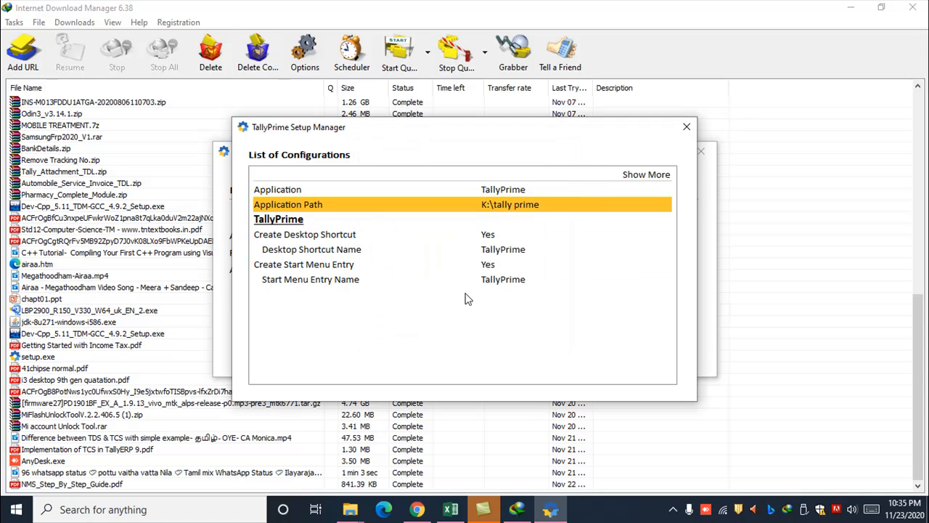
pyautogui.click(686, 127)
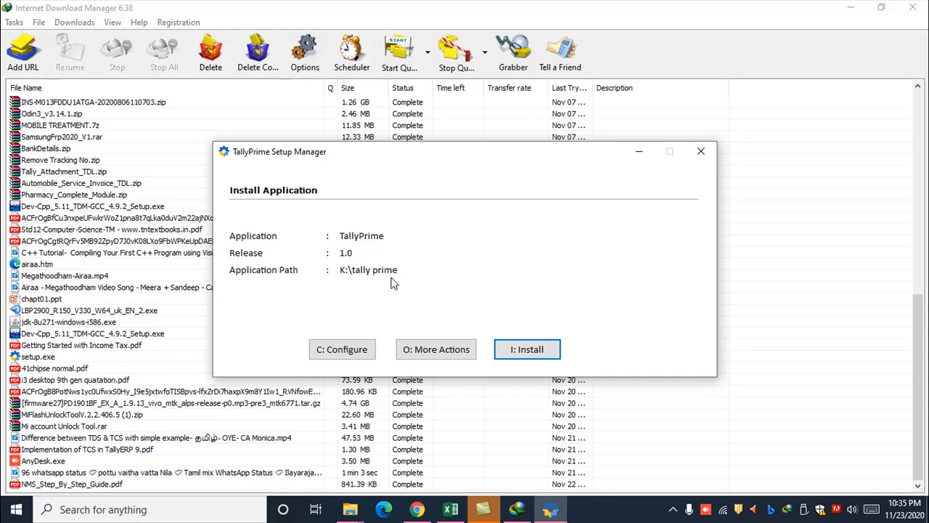
# Install TallyPrime, start the application, and minimise the download manager and browser windows.
pyautogui.click(514, 349)
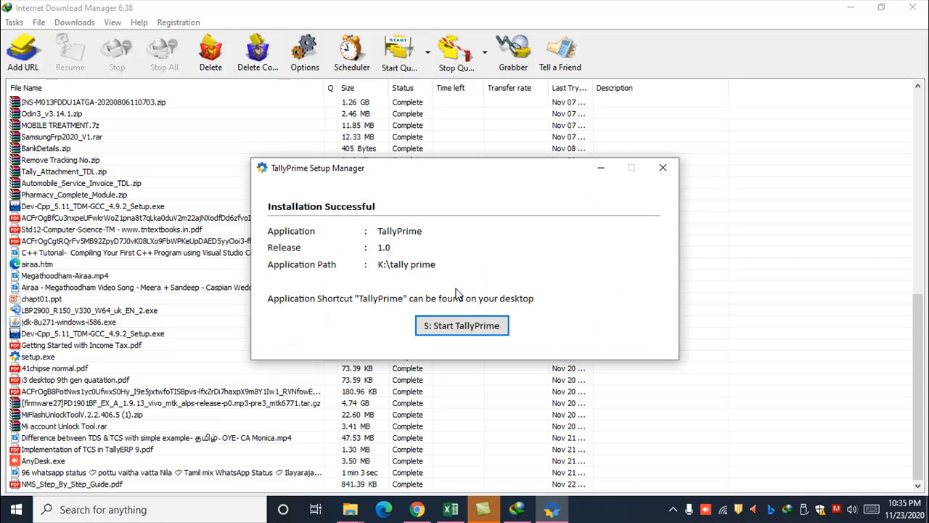
pyautogui.click(460, 327)
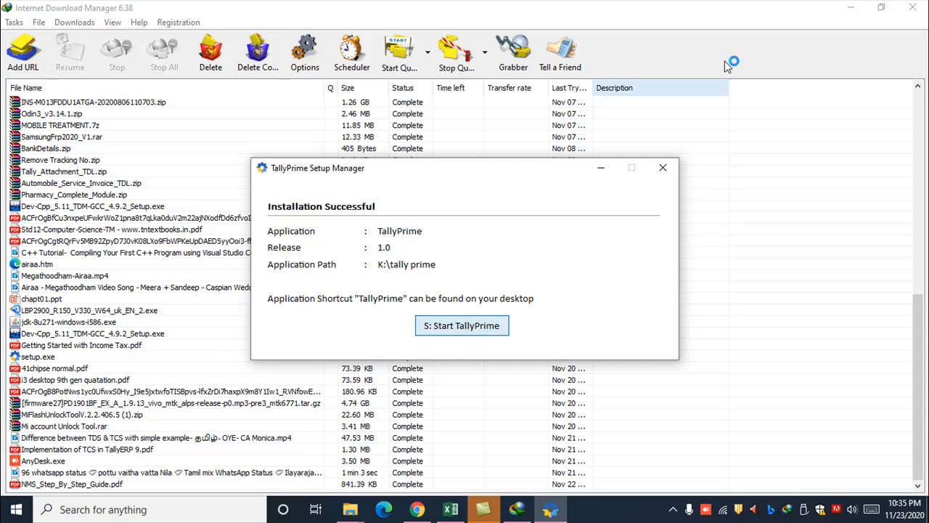
pyautogui.click(857, 10)
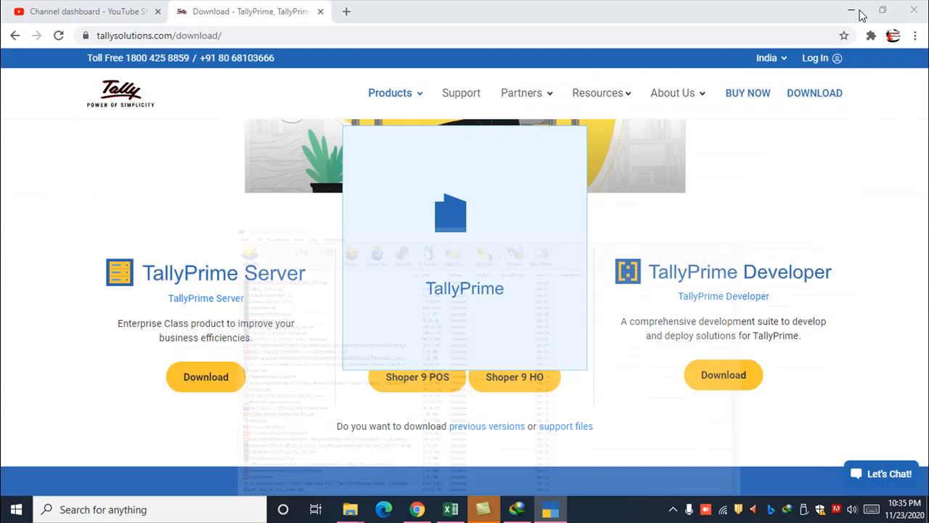
pyautogui.click(861, 15)
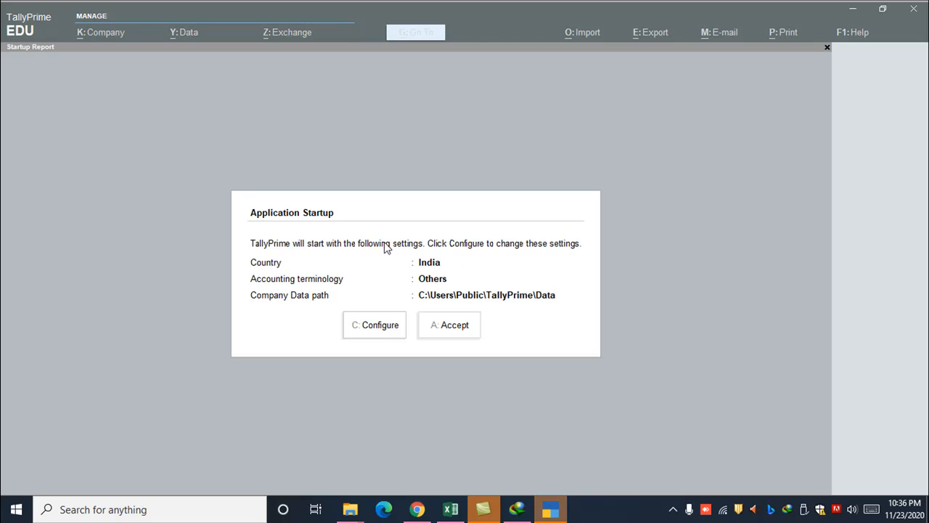
# Open the startup configuration and set the accounting terminology to India / SAARC.
pyautogui.click(370, 328)
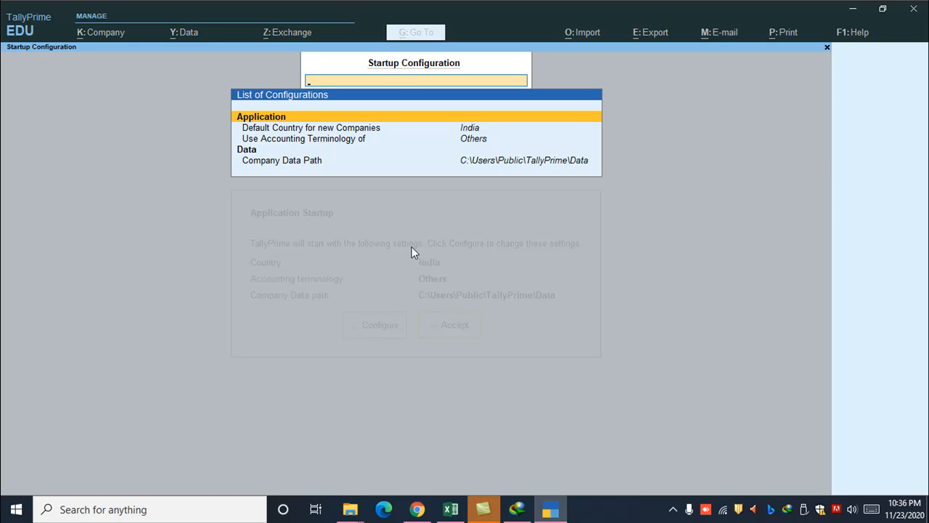
pyautogui.press('Down')
pyautogui.press('Down')
pyautogui.press('Up')
pyautogui.press('Up')
pyautogui.press('Down')
pyautogui.press('Down')
pyautogui.press('Down')
pyautogui.press('Down')
pyautogui.press('Up')
pyautogui.press('Up')
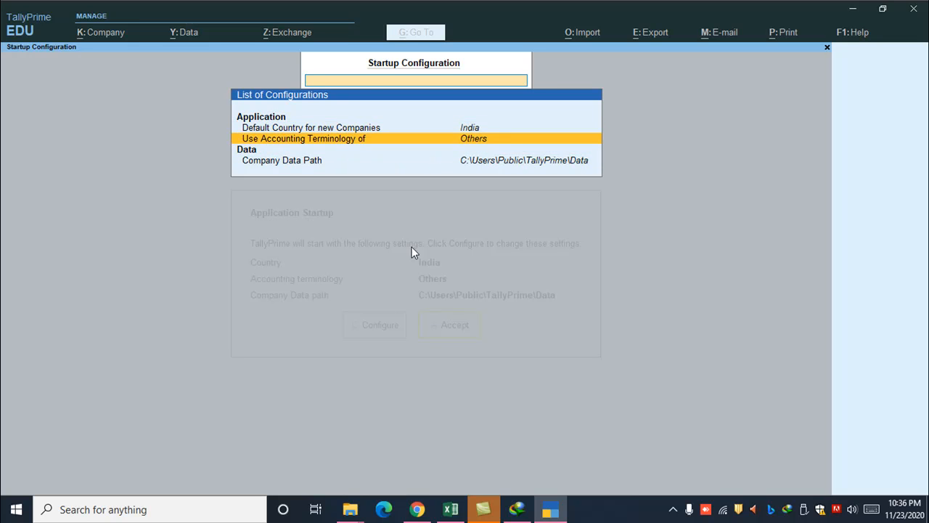
pyautogui.press('Return')
pyautogui.press('Down')
pyautogui.press('Down')
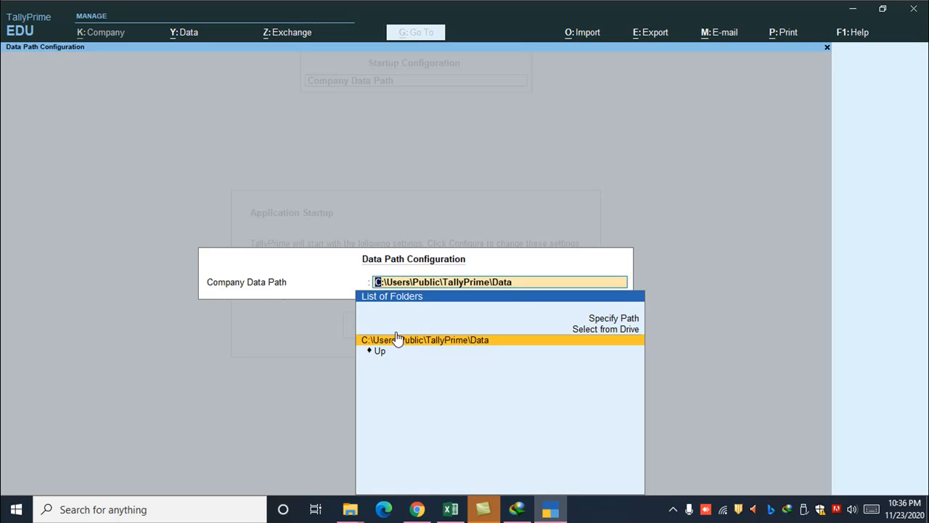
# Set the Company Data Path to K:\tally prime.
pyautogui.press('Delete')
pyautogui.press('Delete')
pyautogui.press('Delete')
pyautogui.press('Delete')
pyautogui.press('Delete')
pyautogui.press('Delete')
pyautogui.press('Delete')
pyautogui.press('Delete')
pyautogui.press('Delete')
pyautogui.press('Delete')
pyautogui.press('Delete')
pyautogui.press('Delete')
pyautogui.press('Delete')
pyautogui.press('Delete')
pyautogui.press('Delete')
pyautogui.press('Delete')
pyautogui.press('Delete')
pyautogui.press('Delete')
pyautogui.press('Delete')
pyautogui.press('Delete')
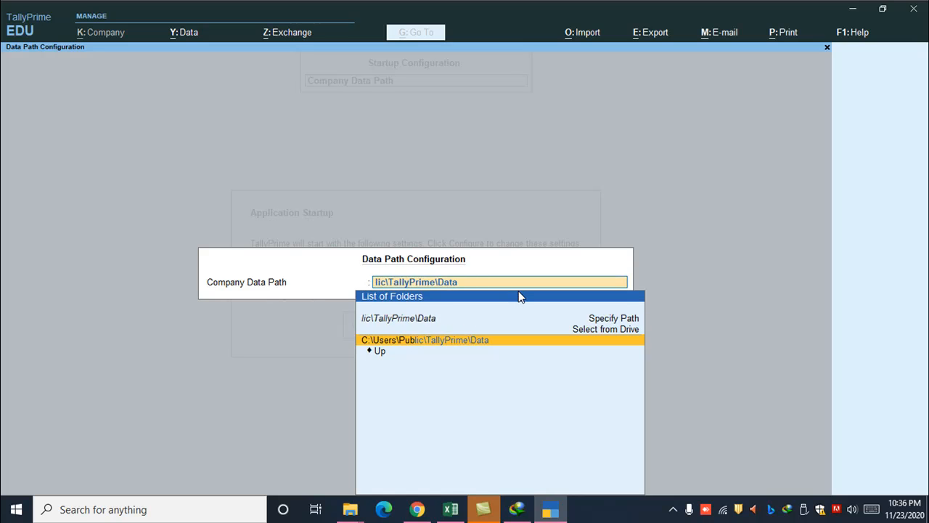
pyautogui.press('Delete')
pyautogui.press('Delete')
pyautogui.press('Delete')
pyautogui.press('Delete')
pyautogui.press('Delete')
pyautogui.press('Delete')
pyautogui.press('Delete')
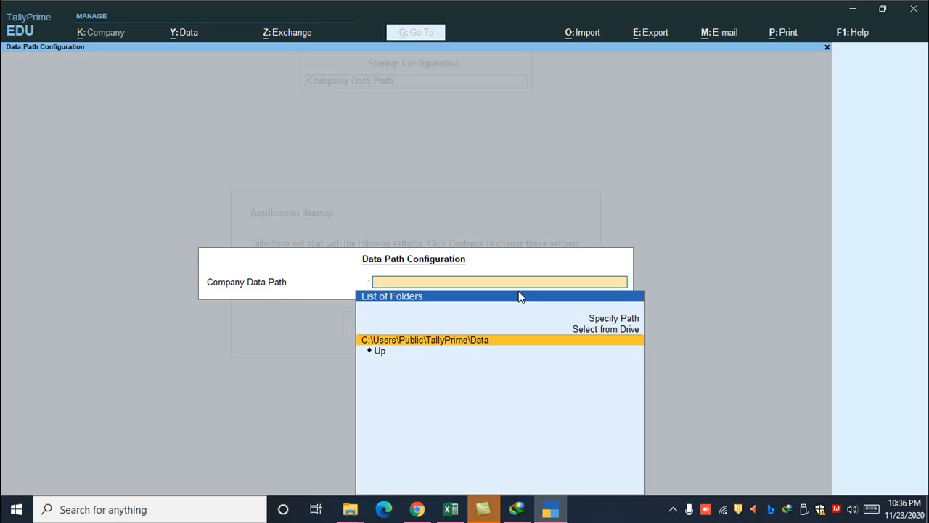
pyautogui.write('K')
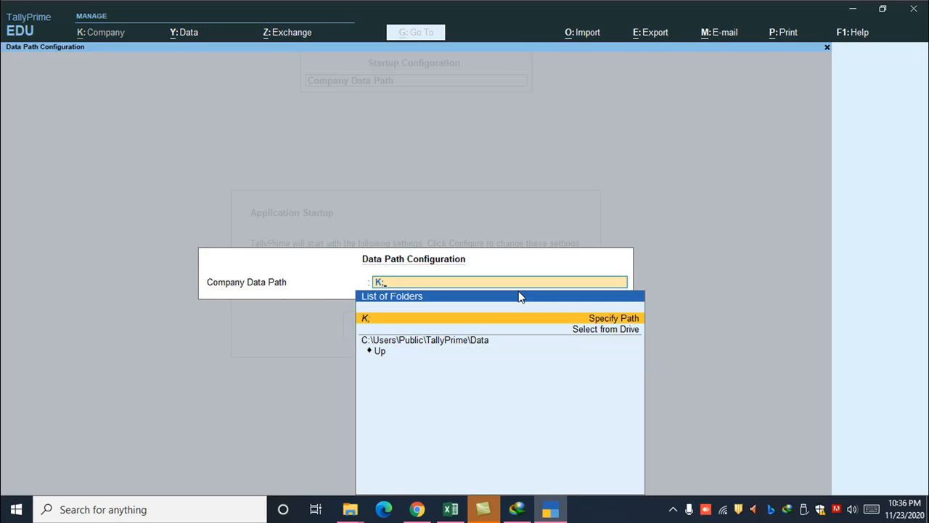
pyautogui.write(':\\tally prim')
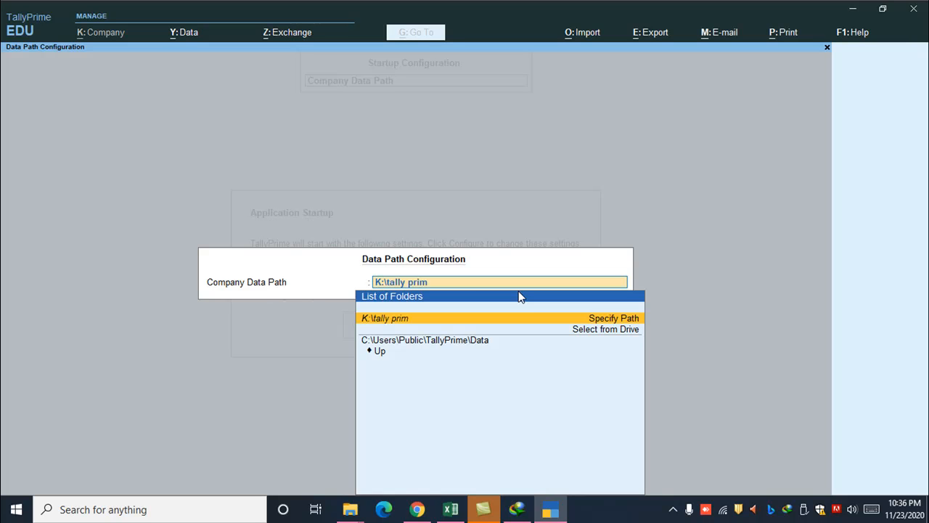
pyautogui.write('e')
pyautogui.press('Return')
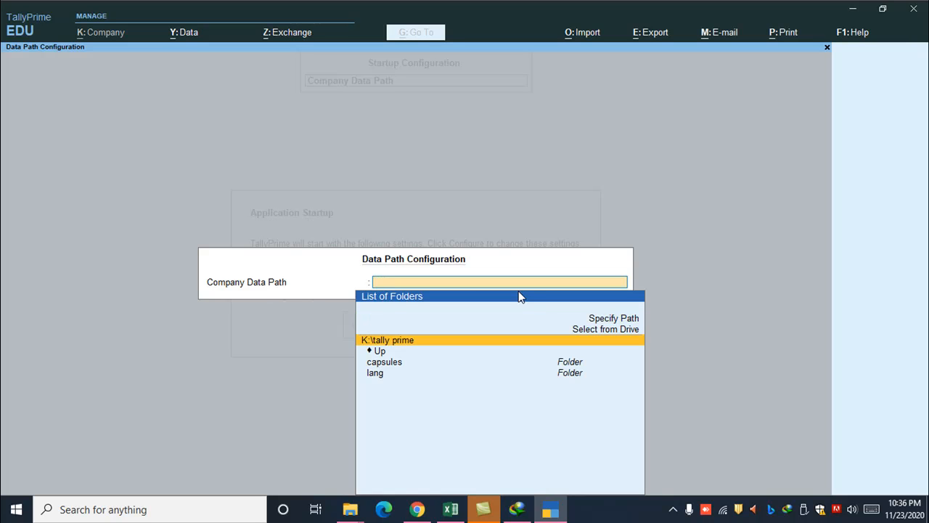
pyautogui.press('Return')
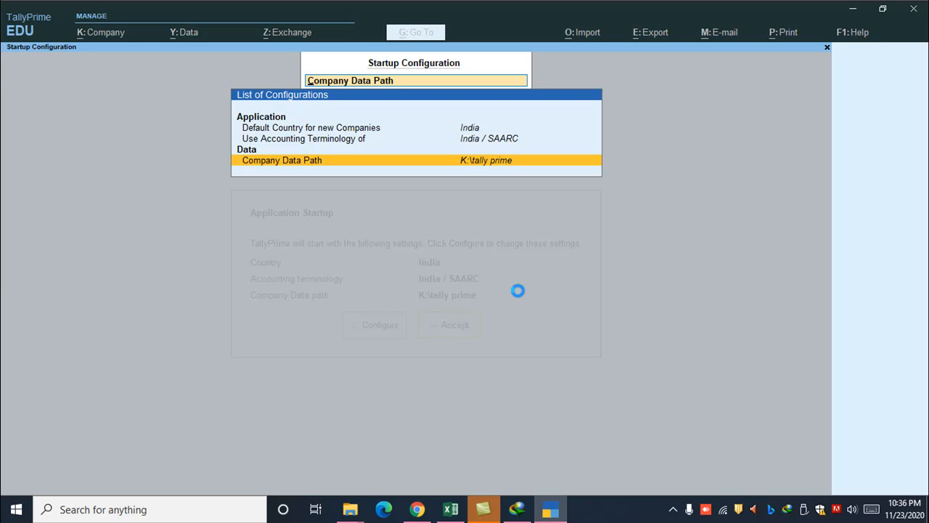
pyautogui.press('Return')
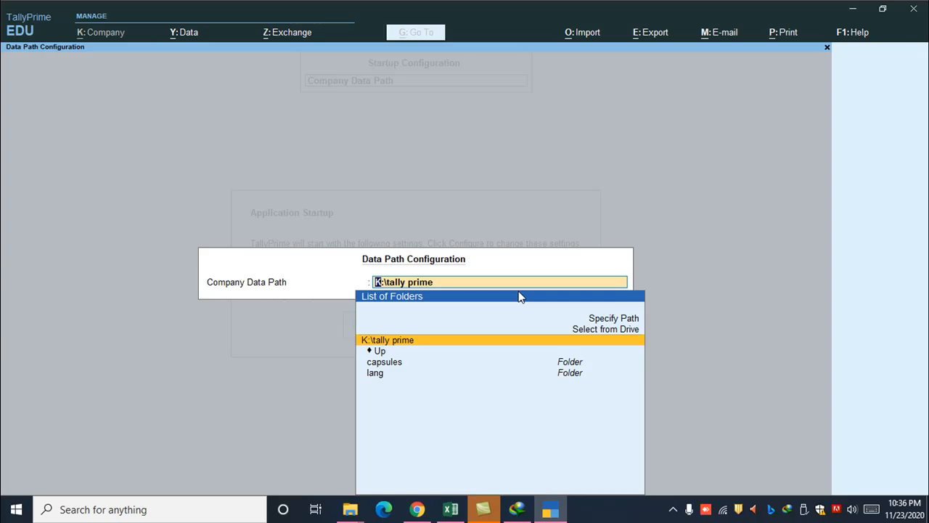
pyautogui.write('`')
pyautogui.press('BackSpace')
pyautogui.press('Return')
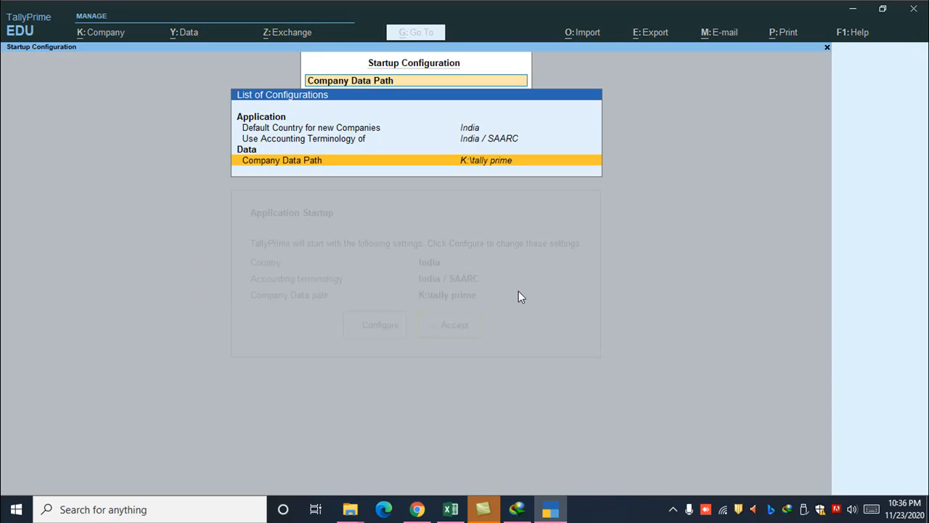
# Accept the startup settings and choose to try TallyPrime for free in Educational mode.
pyautogui.press('Escape')
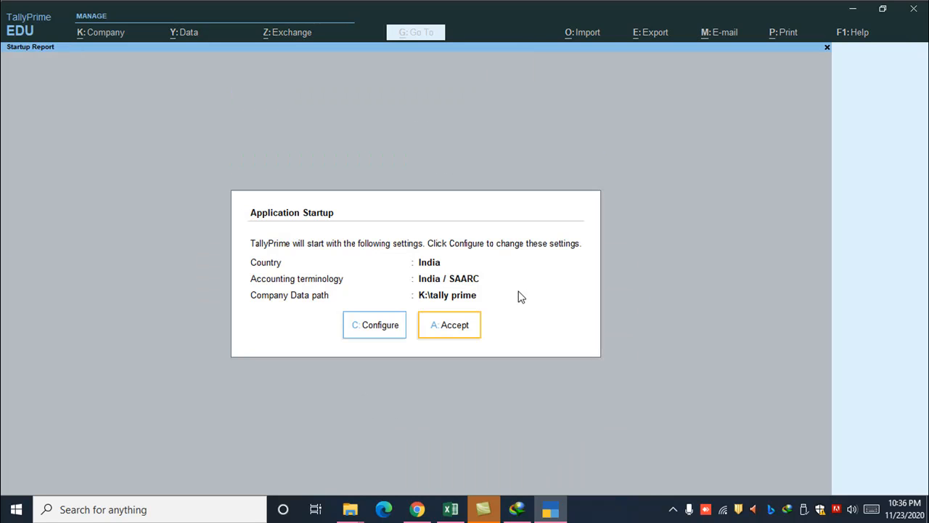
pyautogui.click(469, 322)
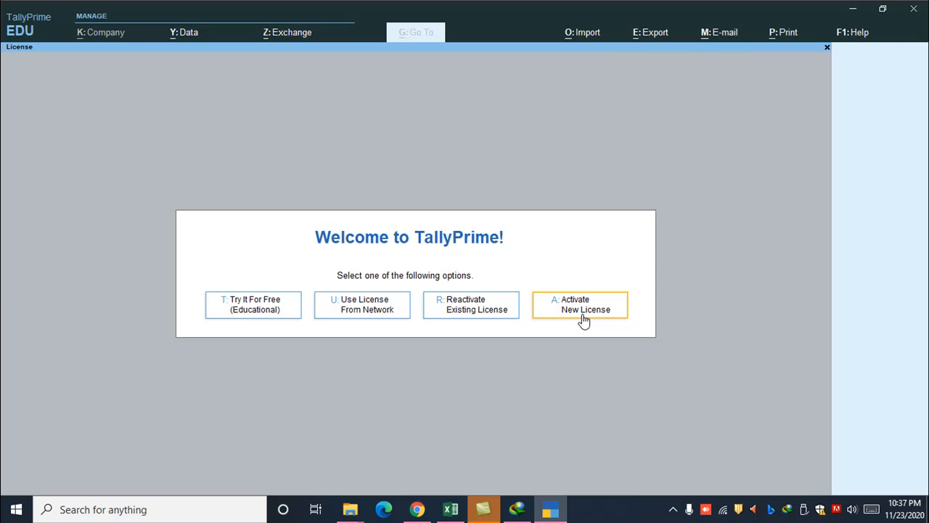
pyautogui.click(264, 306)
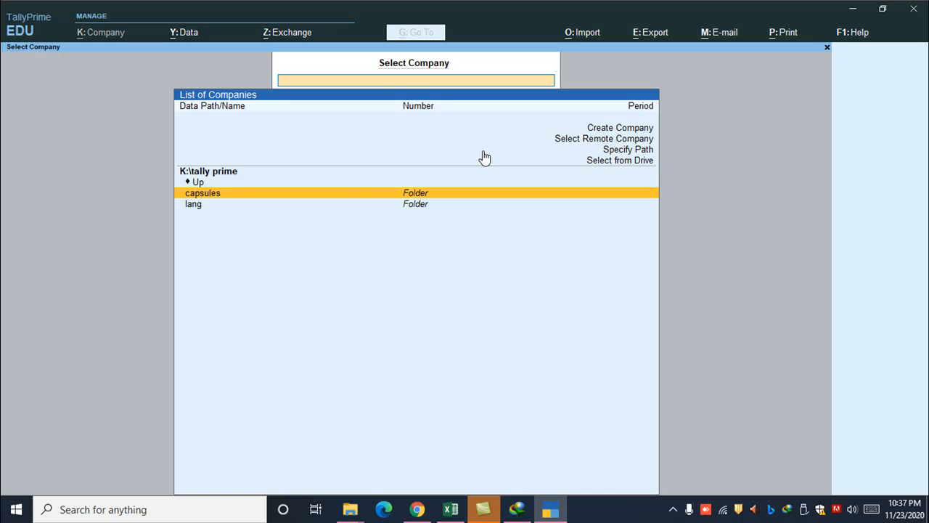
# Start creating a company and name it "Touch and Touch Computer".
pyautogui.press('Up')
pyautogui.press('Up')
pyautogui.press('Up')
pyautogui.press('Up')
pyautogui.press('Up')
pyautogui.press('Up')
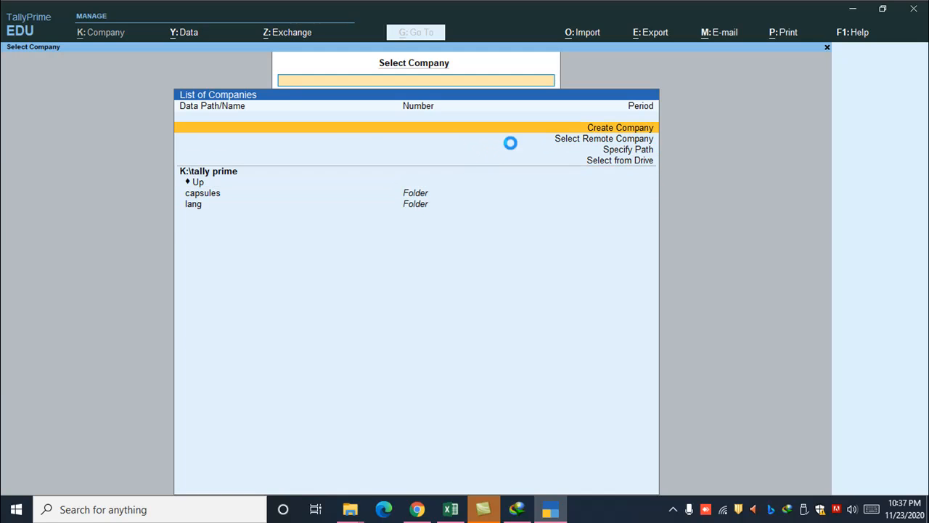
pyautogui.press('Return')
pyautogui.write('Touich and Touch Computer')
# Keep the default mailing name, country India, 1-Apr-20 start dates and INR currency, leave the contact fields empty, and save the company.
pyautogui.press('Return')
pyautogui.press('Return')
pyautogui.press('Return')
pyautogui.press('Return')
pyautogui.press('Return')
pyautogui.press('Return')
pyautogui.press('Return')
pyautogui.press('Return')
pyautogui.press('Return')
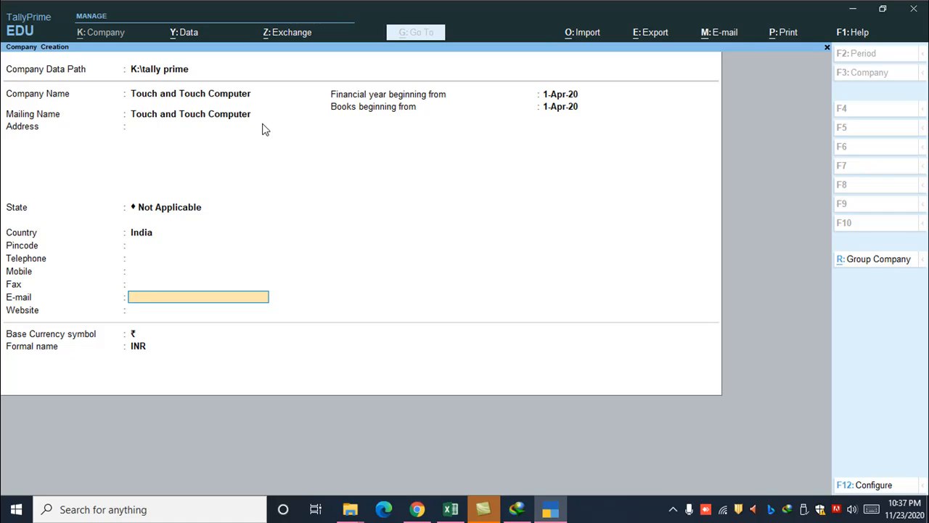
pyautogui.press('Return')
pyautogui.press('Return')
pyautogui.press('Return')
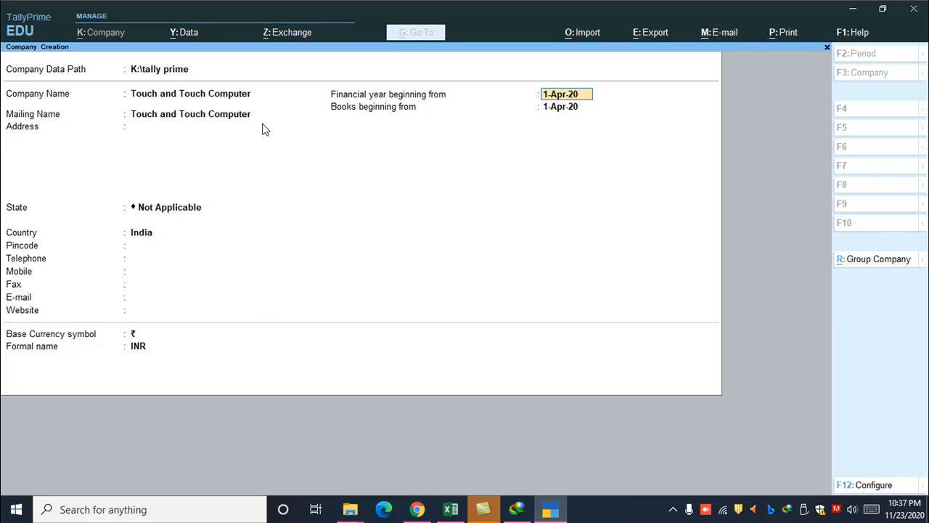
pyautogui.press('Return')
pyautogui.press('Return')
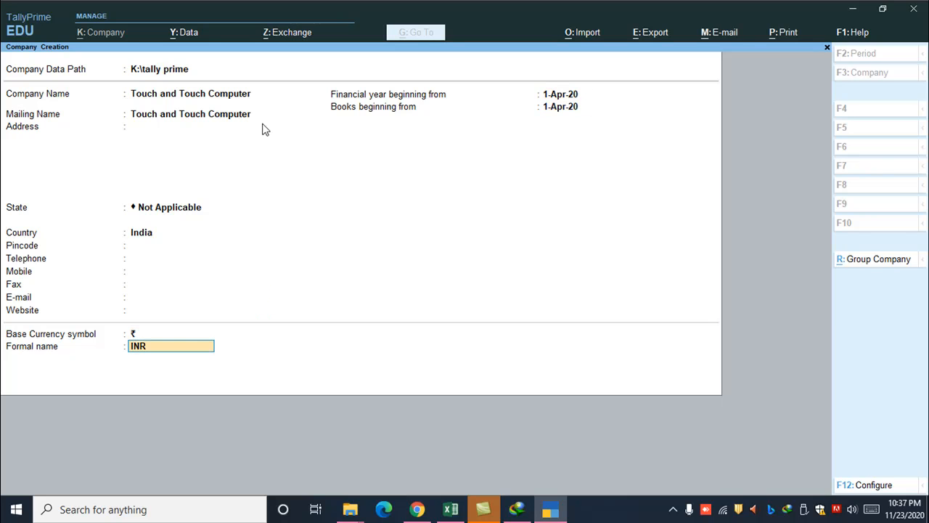
pyautogui.press('Return')
# Accept the default accounting, inventory and taxation features for the new company, keeping GST enabled and TDS off.
pyautogui.press('Return')
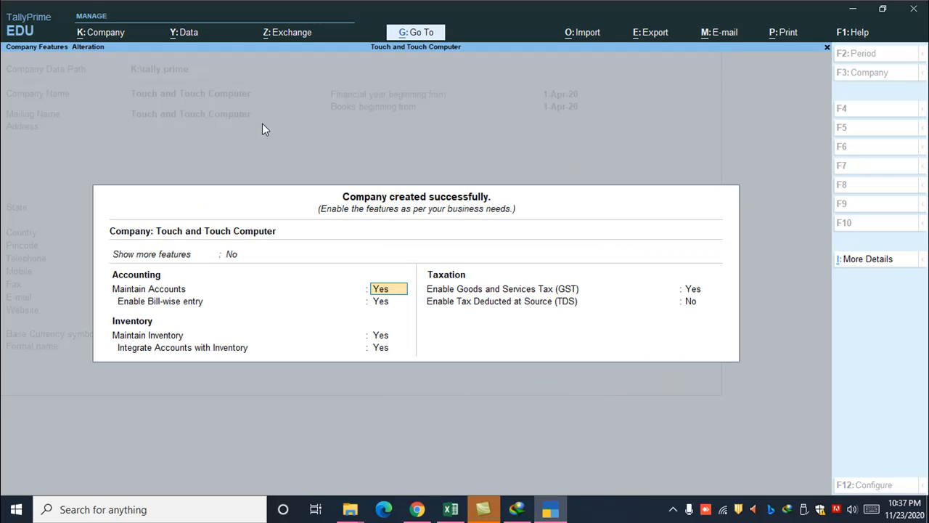
pyautogui.press('Return')
pyautogui.press('Return')
pyautogui.press('Return')
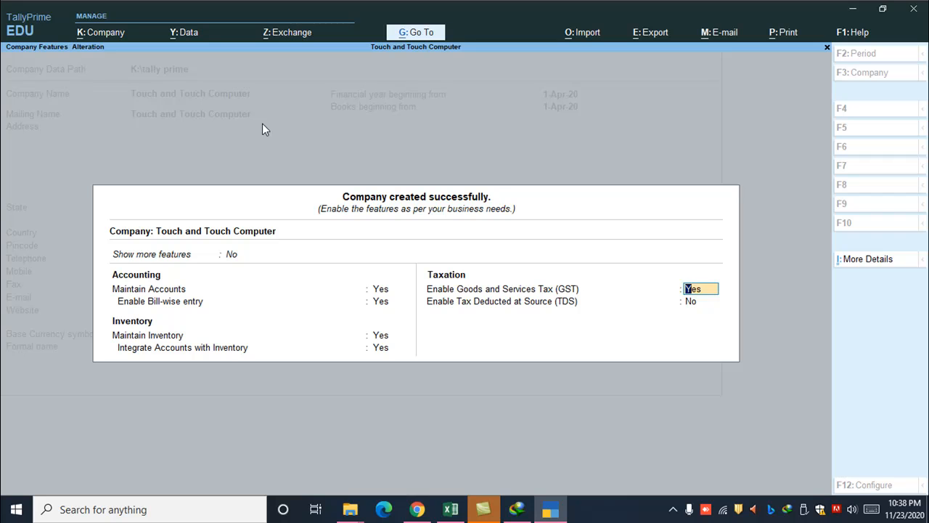
pyautogui.press('Return')
pyautogui.press('Return')
pyautogui.press('Return')
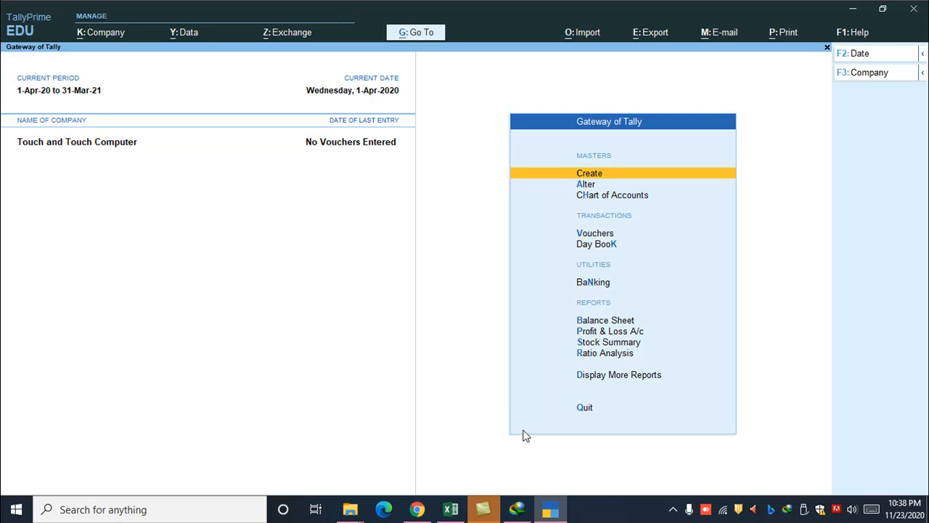
# Minimise the TallyPrime window.
pyautogui.click(675, 504)
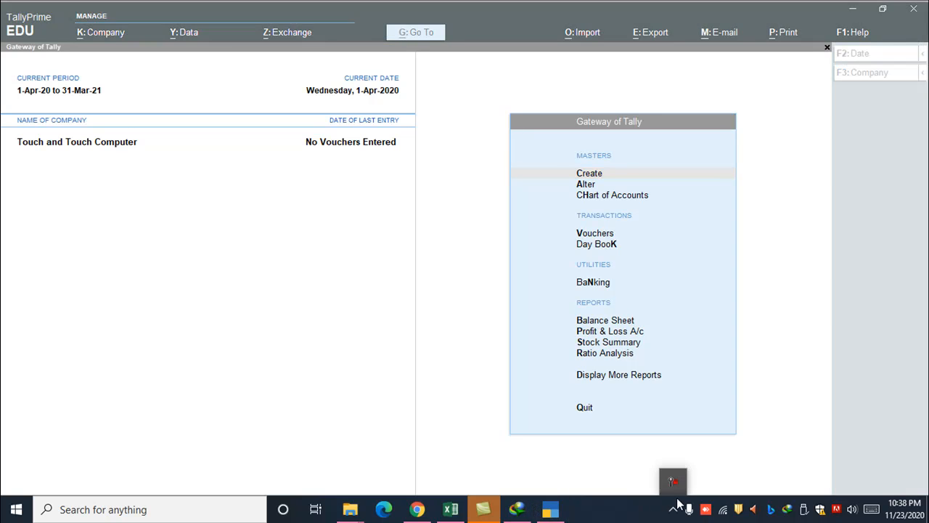
pyautogui.click(499, 465)
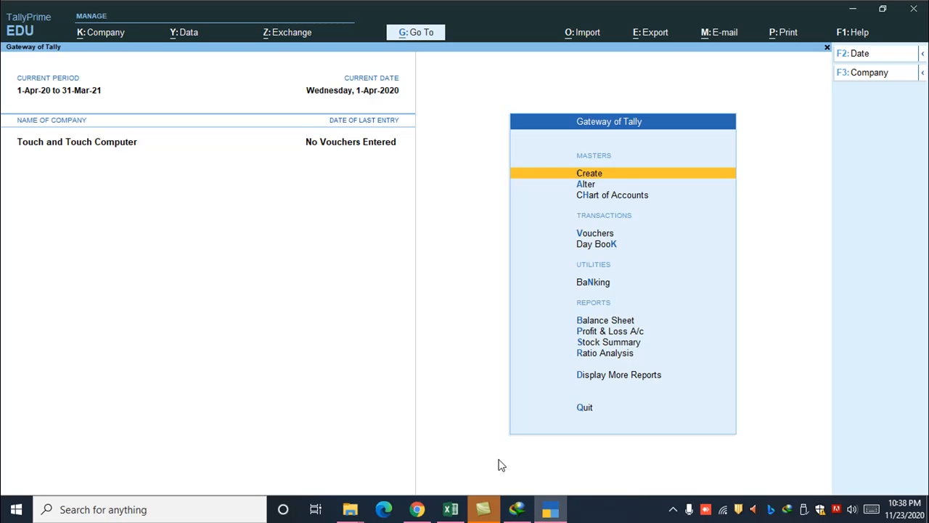
pyautogui.click(854, 9)
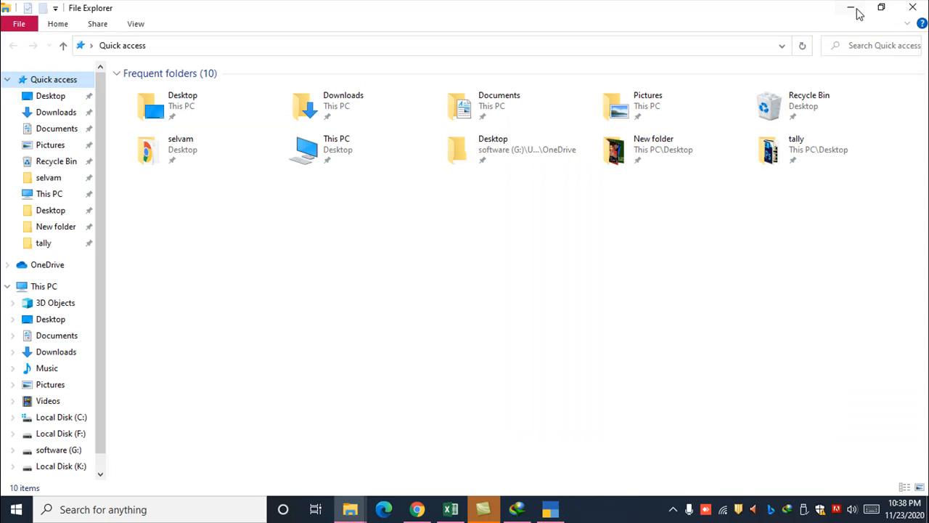